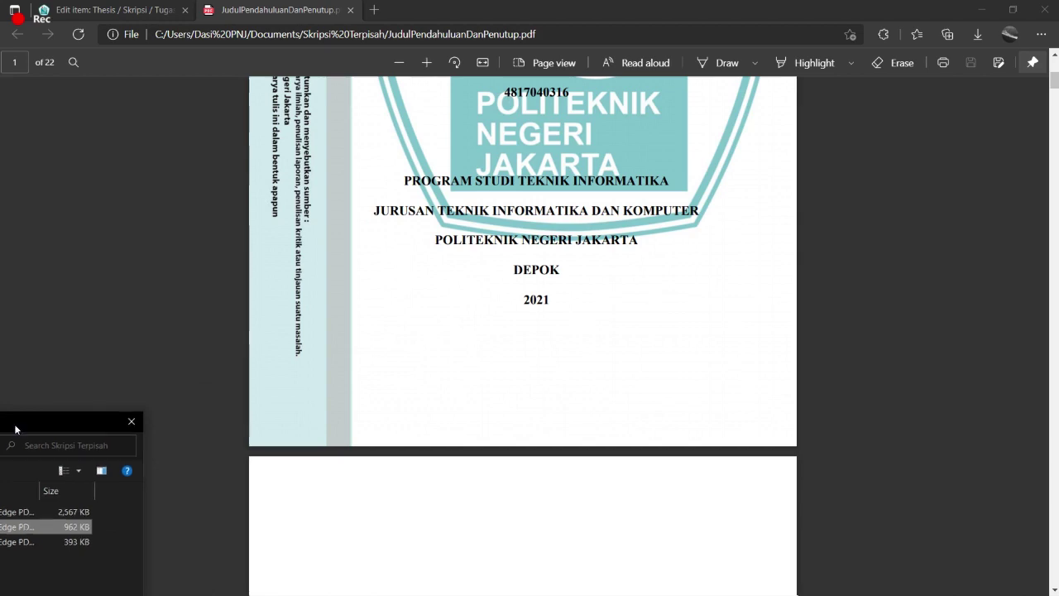
- Review the front matter of JudulPendahuluanDanPenutup.pdf: the cover, title page, originality statement, abstract and preface
scroll(430, 300, "up", 5)
scroll(431, 299, "down", 15)
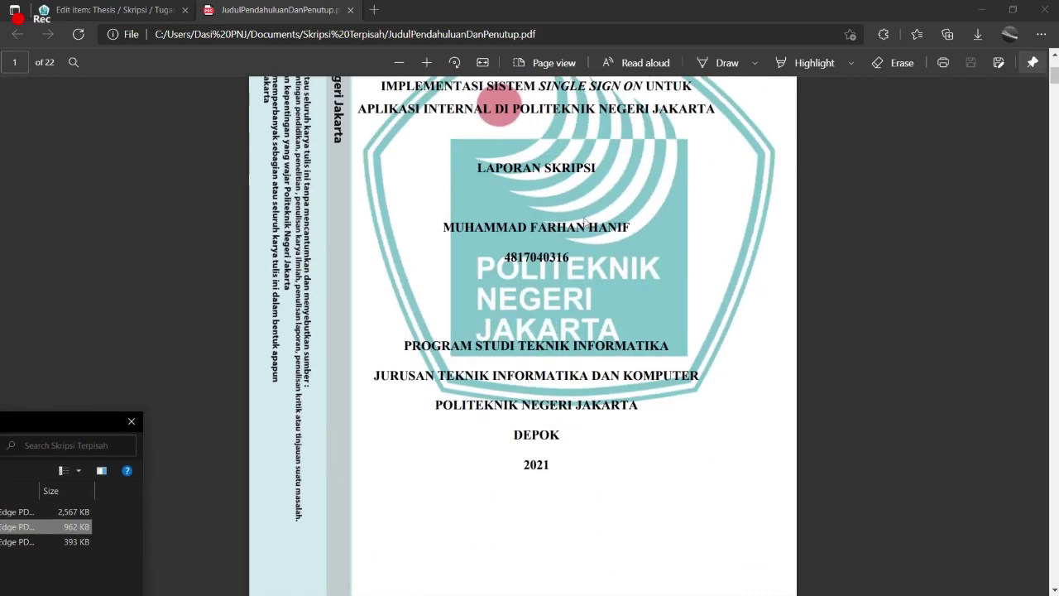
scroll(577, 329, "down", 12)
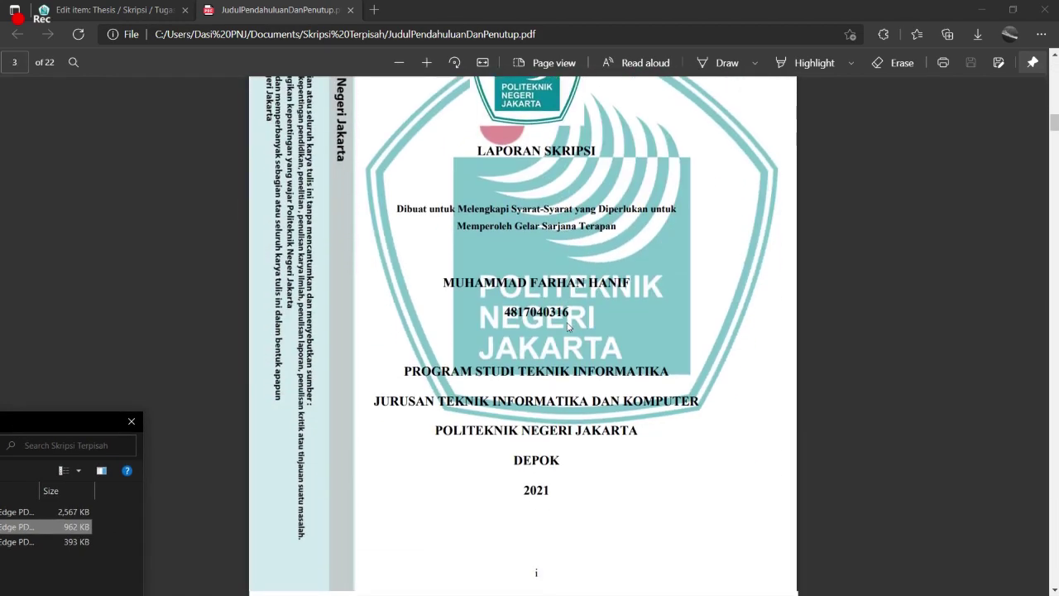
scroll(526, 291, "up", 5)
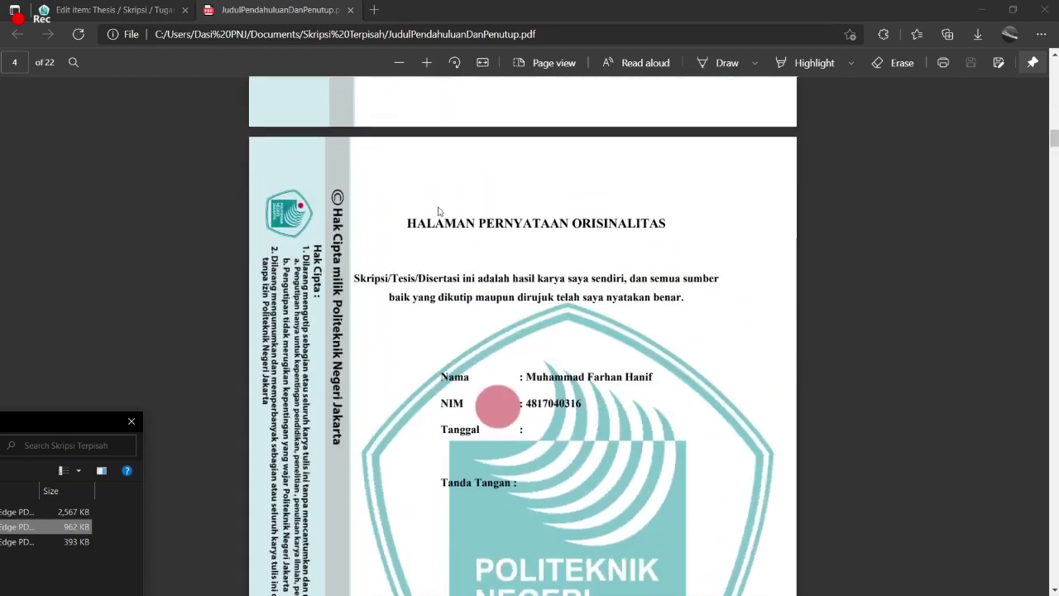
scroll(577, 318, "down", 12)
scroll(577, 317, "up", 15)
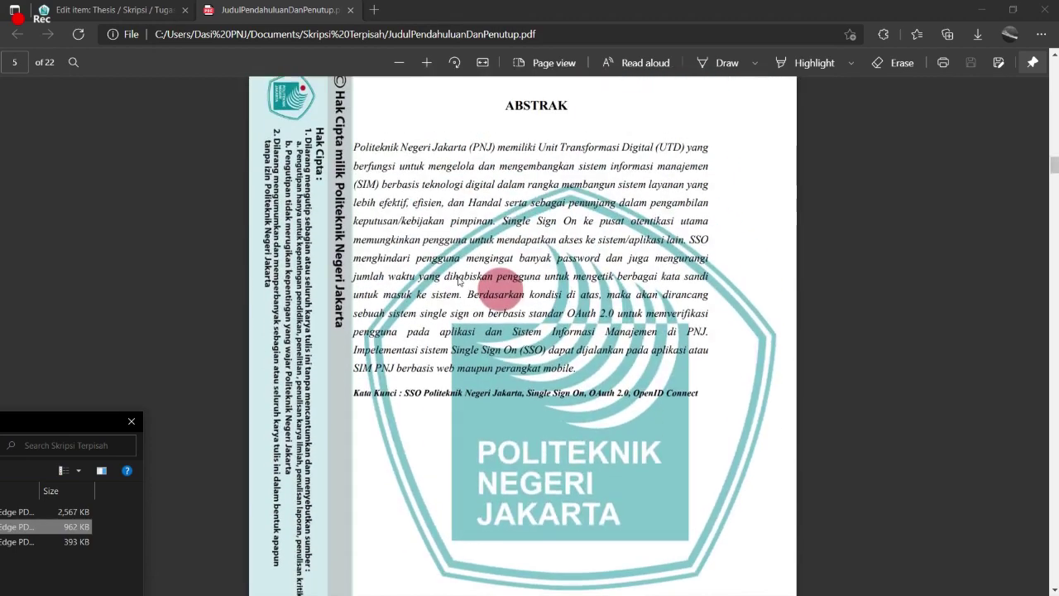
scroll(451, 301, "down", 10)
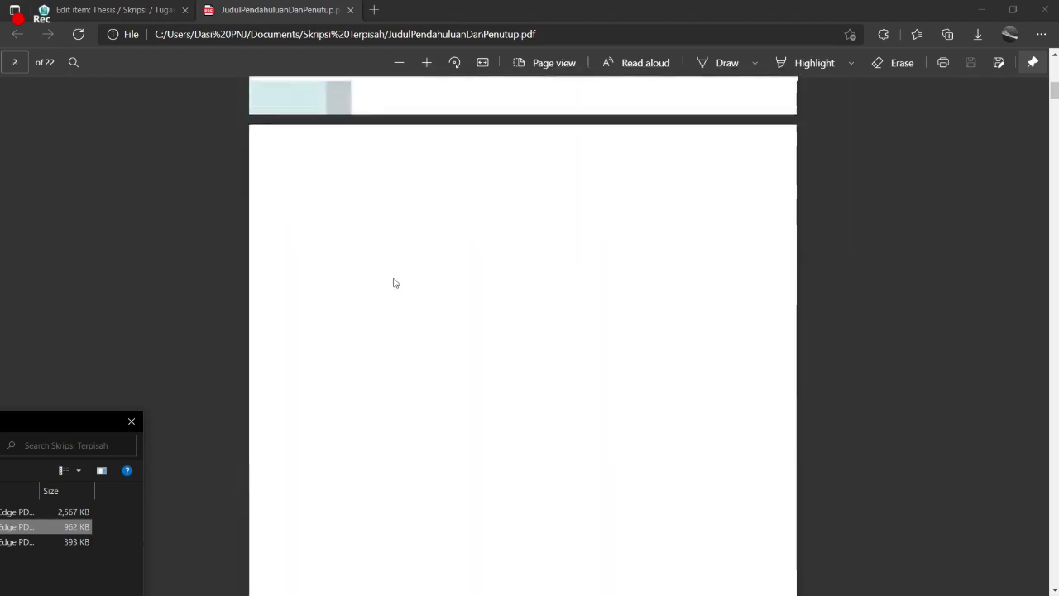
scroll(392, 282, "up", 4)
scroll(375, 272, "up", 10)
scroll(375, 277, "down", 5)
scroll(372, 295, "down", 7)
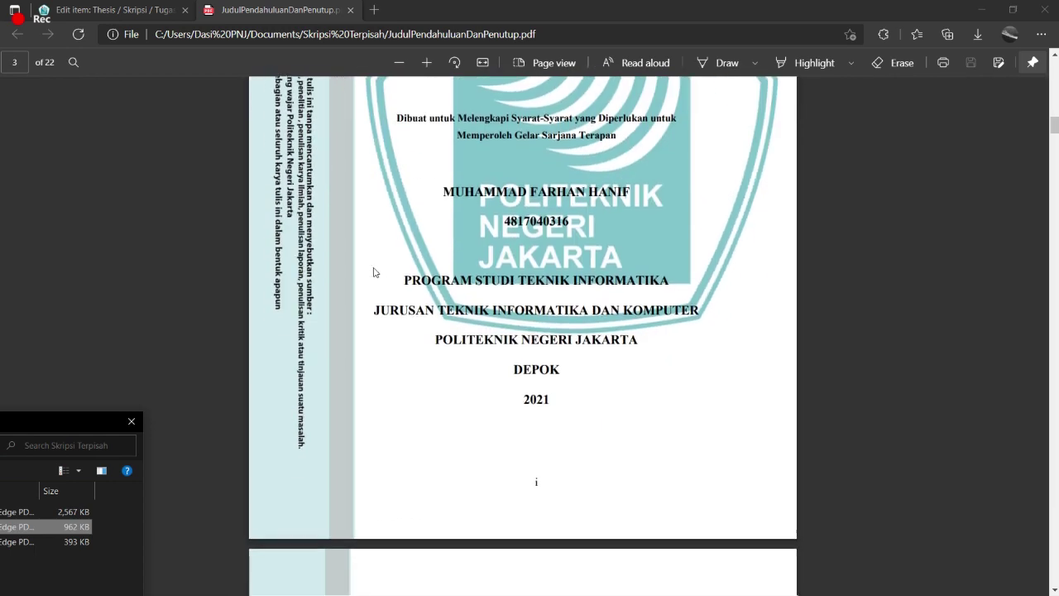
scroll(374, 271, "down", 15)
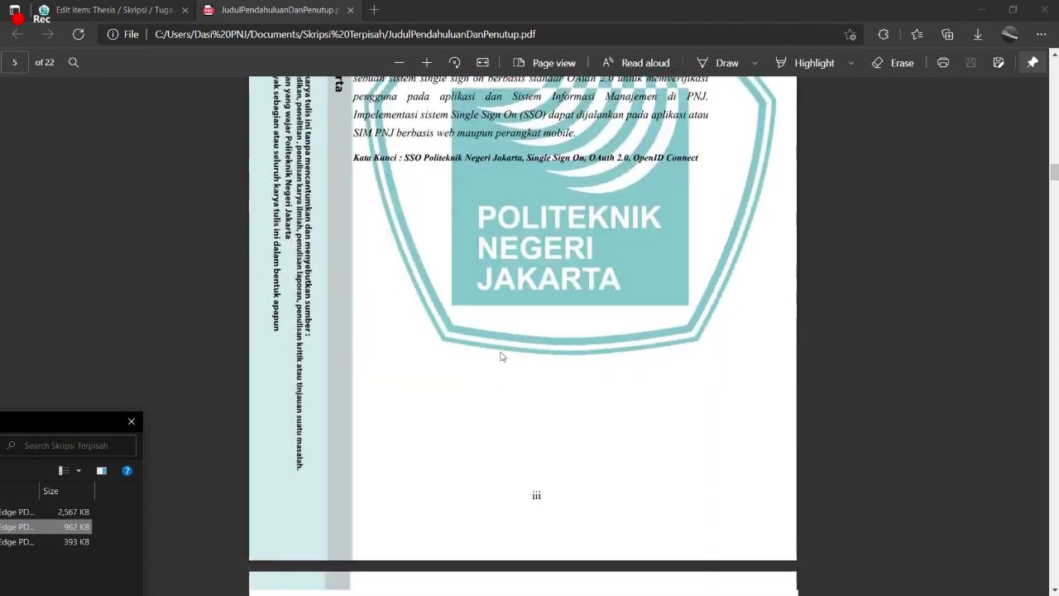
scroll(501, 355, "up", 4)
scroll(601, 338, "down", 8)
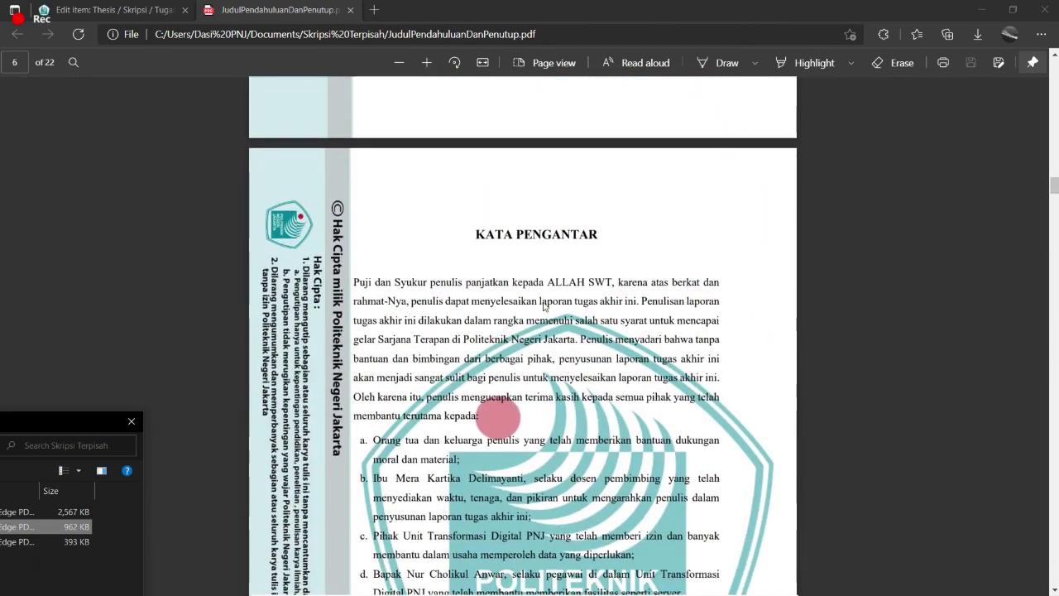
- Review the rest of the PDF: table of contents, table list, BAB I Pendahuluan, BAB V Penutup, Daftar Pustaka and Lampiran
scroll(728, 376, "down", 10)
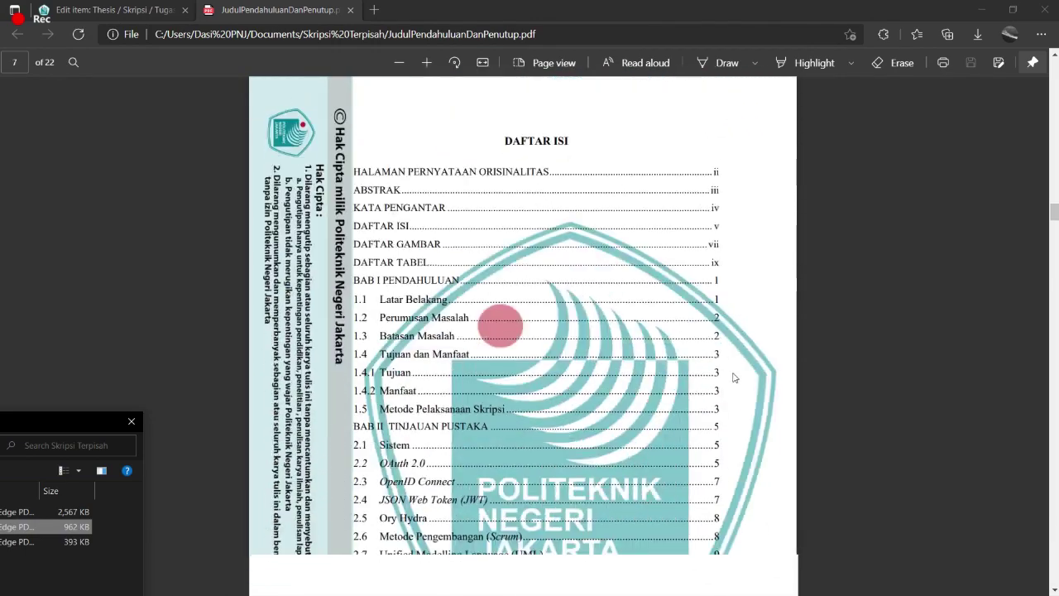
scroll(975, 265, "down", 10)
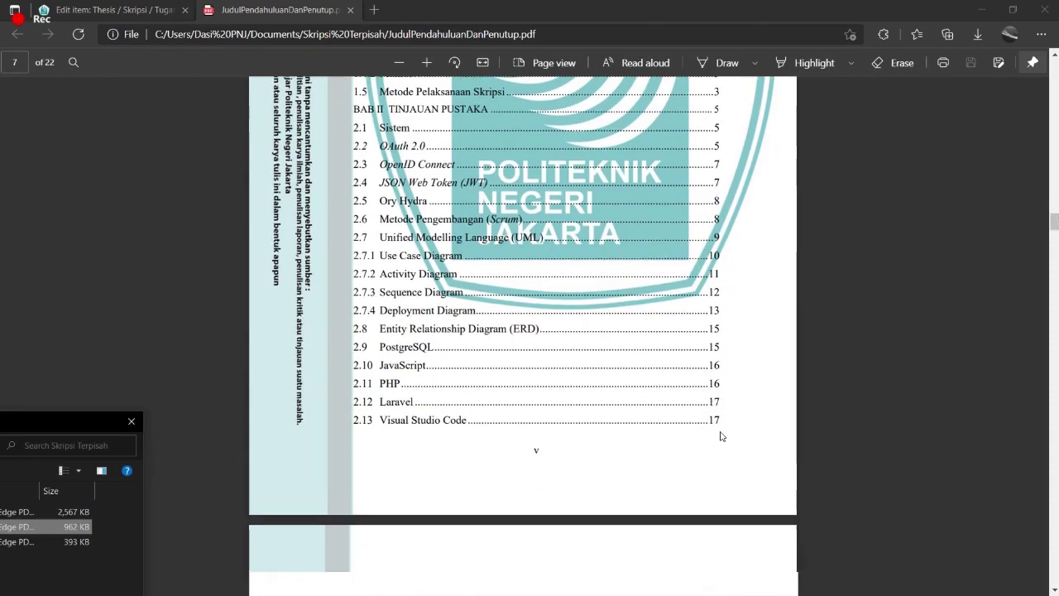
scroll(721, 432, "down", 15)
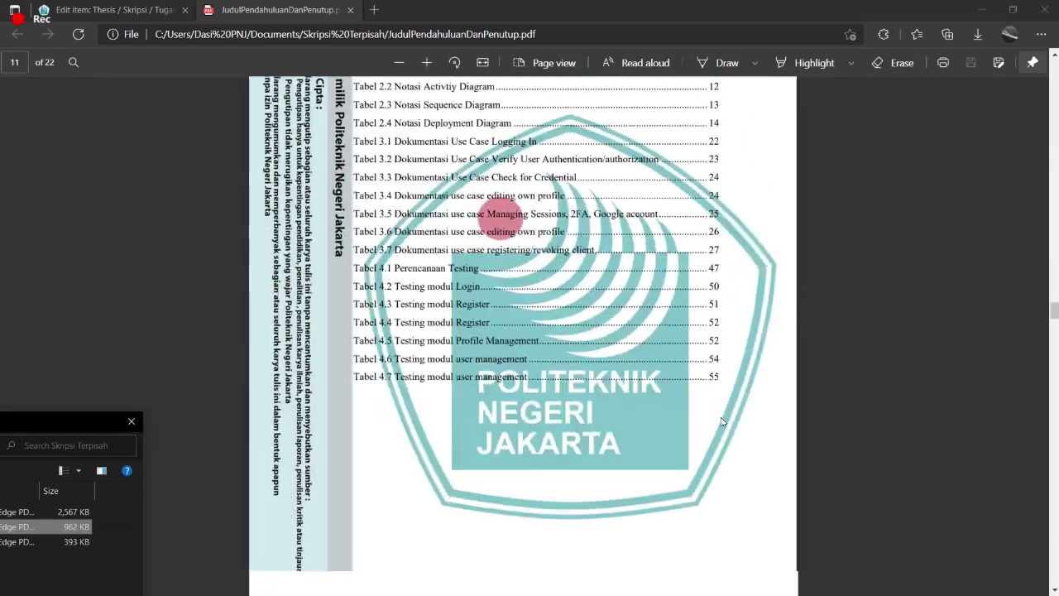
scroll(718, 422, "down", 4)
scroll(718, 422, "up", 2)
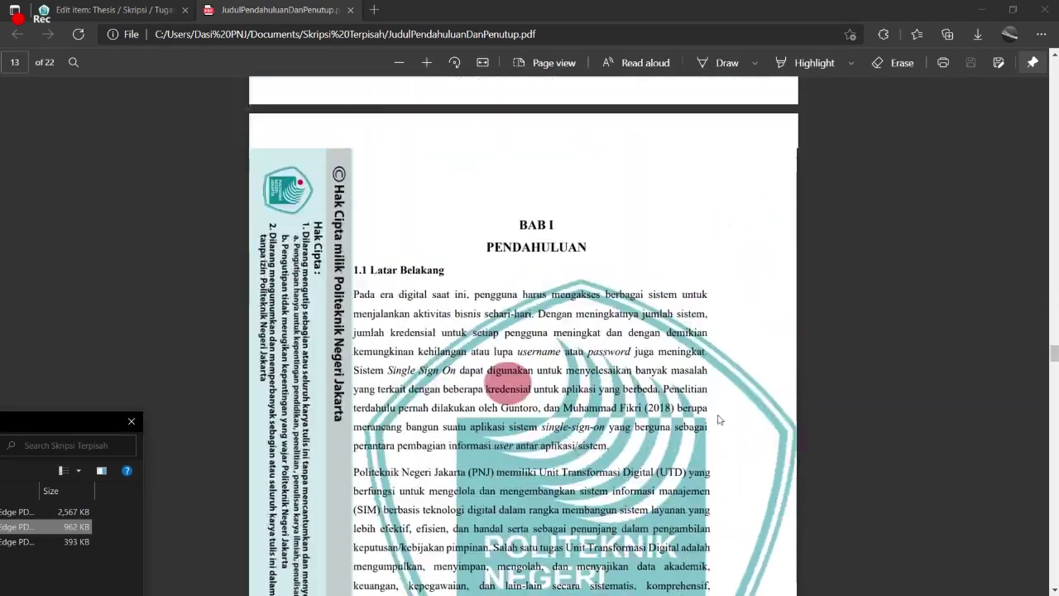
scroll(507, 279, "down", 12)
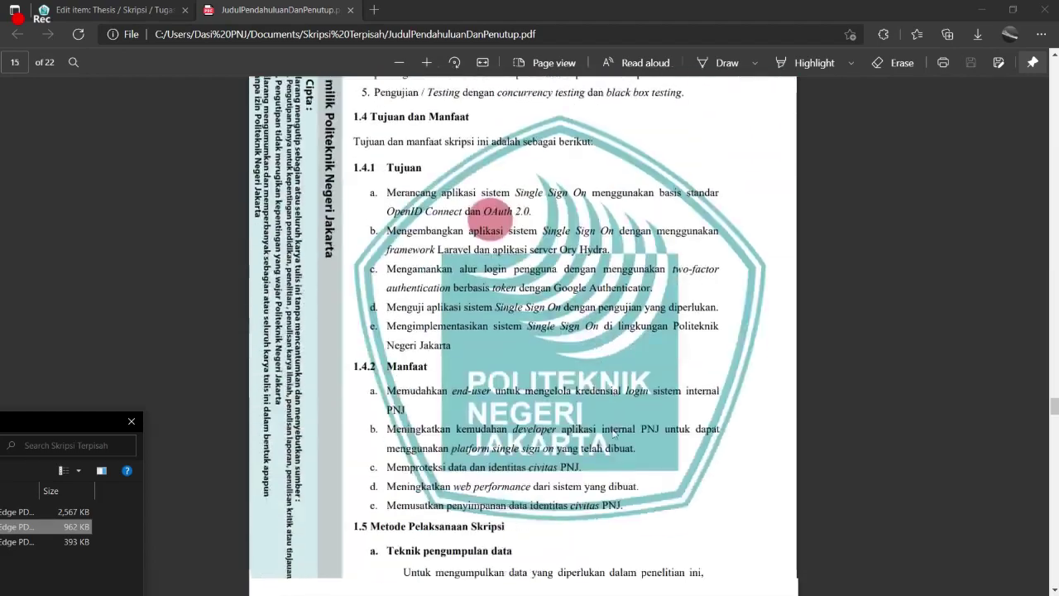
scroll(614, 433, "down", 20)
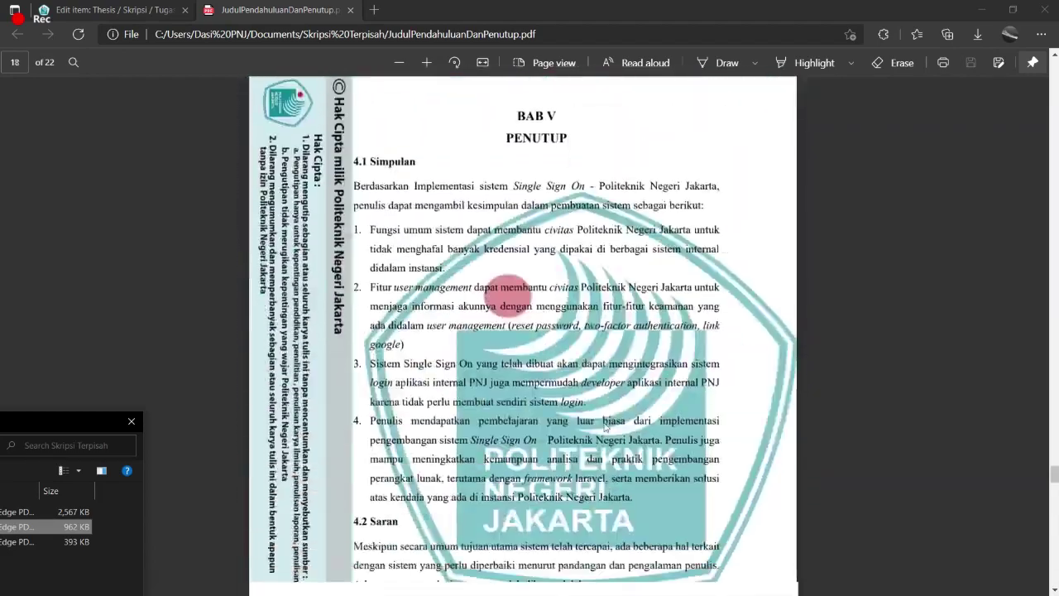
scroll(606, 423, "down", 6)
scroll(604, 422, "up", 8)
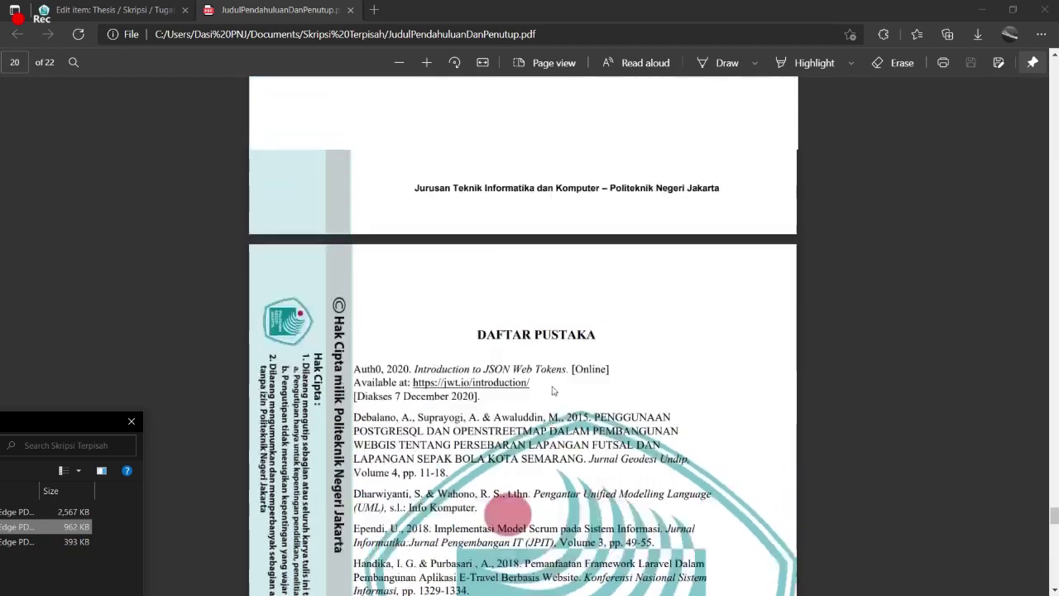
scroll(567, 414, "up", 10)
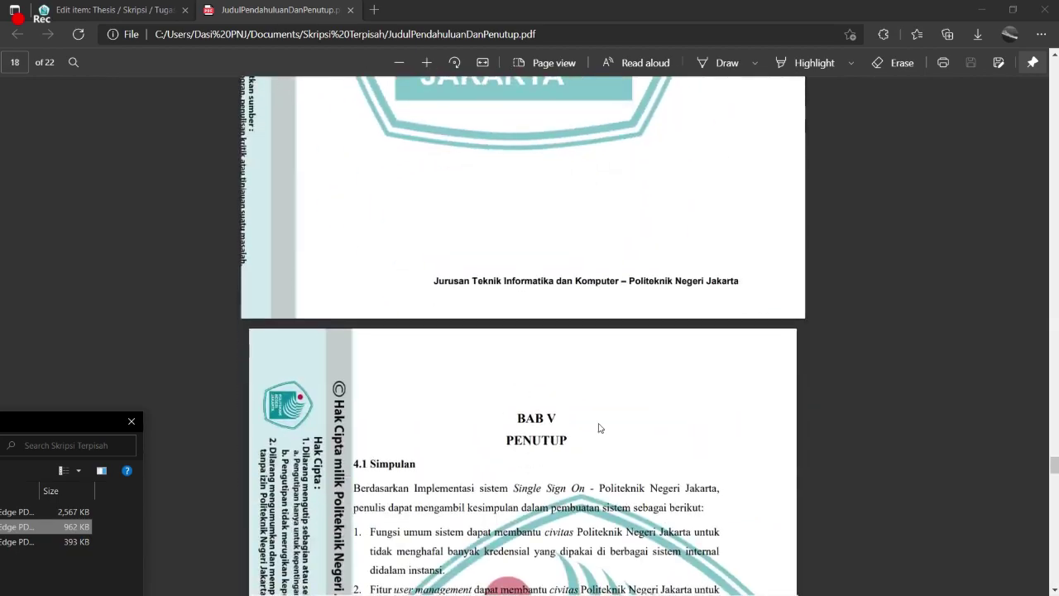
scroll(601, 428, "down", 8)
scroll(563, 431, "down", 12)
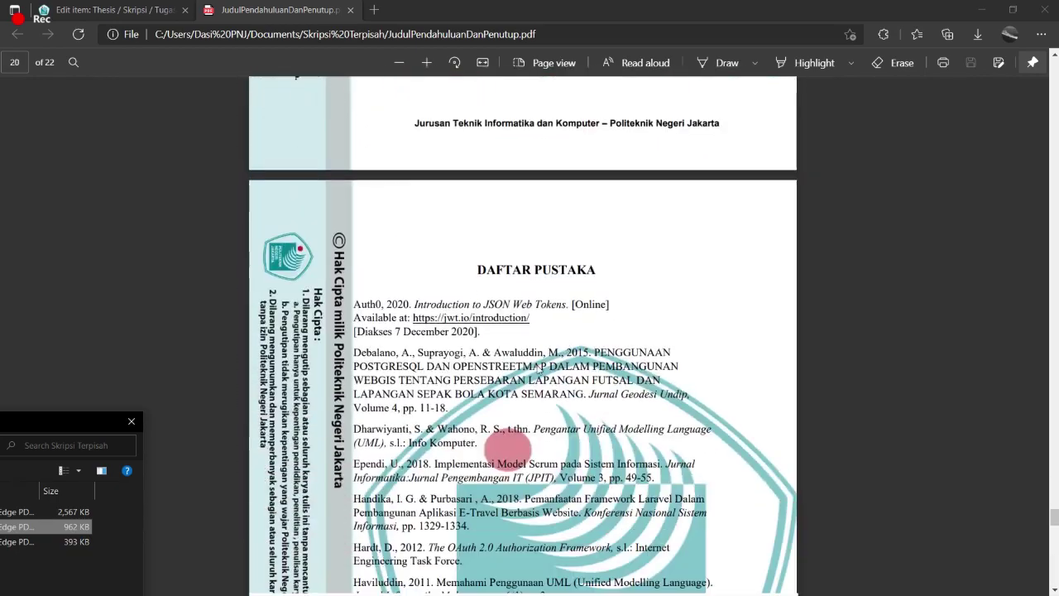
scroll(513, 347, "down", 12)
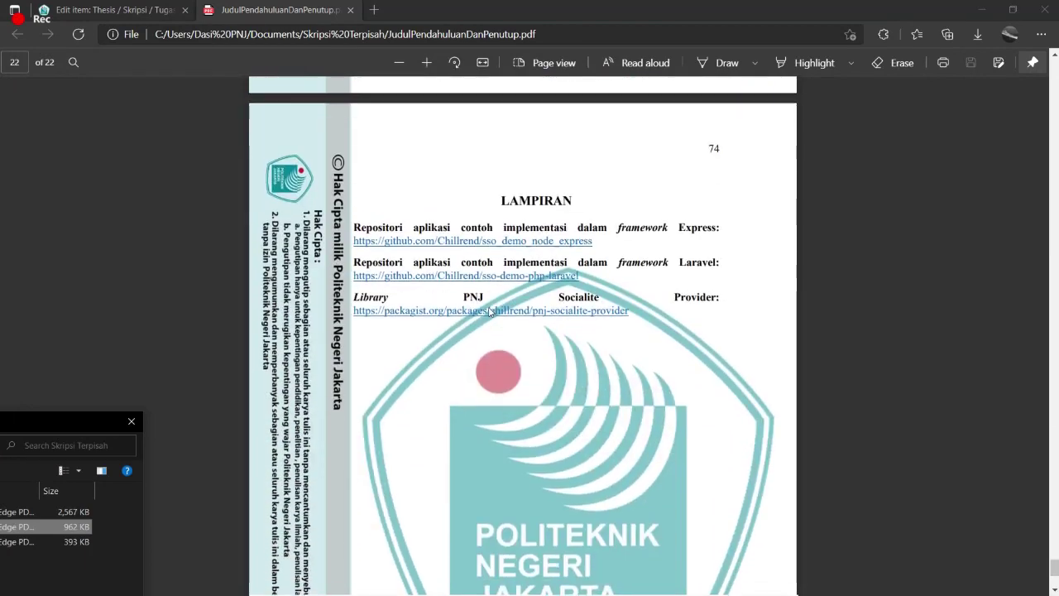
- Choose JudulPendahuluanDanPenutup.pdf from the Skripsi Terpisah folder as the document to upload
left_click_drag(51, 418, 568, 133)
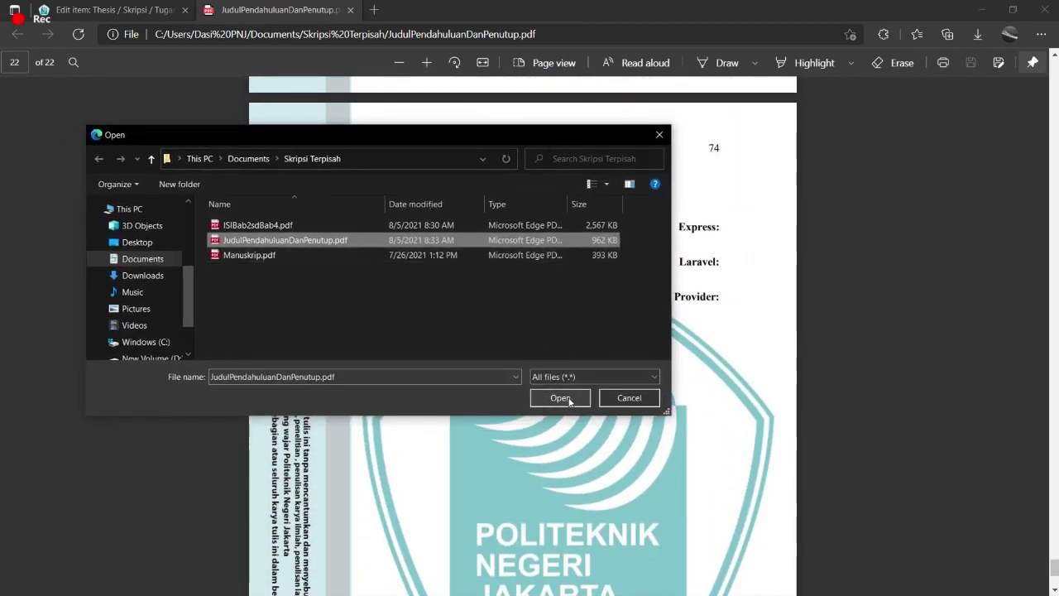
left_click(336, 242)
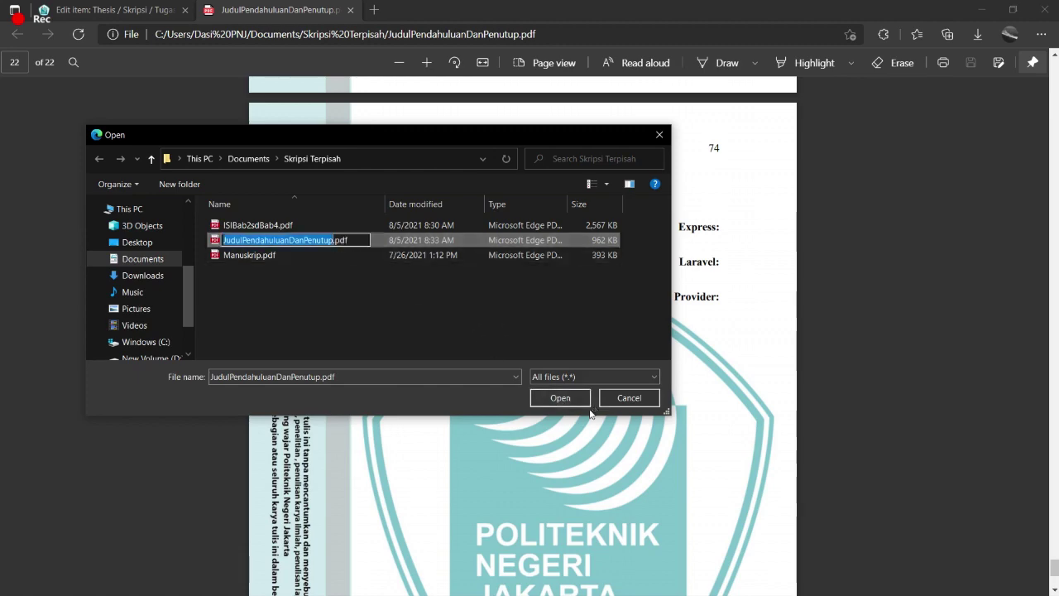
left_click(560, 398)
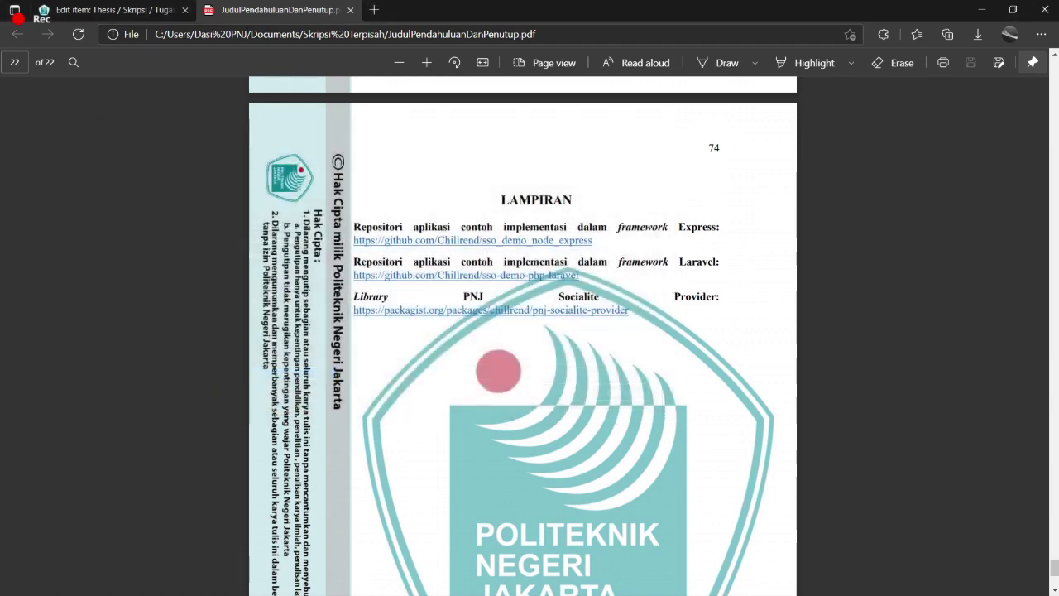
- On the repository's item page, set the uploaded file's visibility to Publik and its description to "Judul, Pendahuluan dan Penutup"
key("ctrl+Tab")
scroll(497, 454, "down", 4)
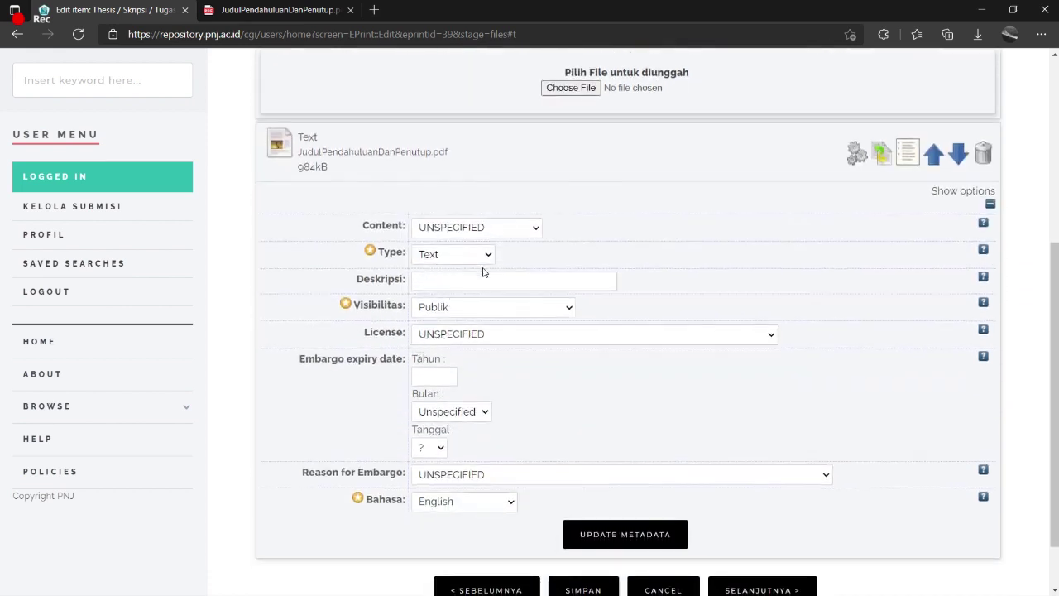
left_click(457, 308)
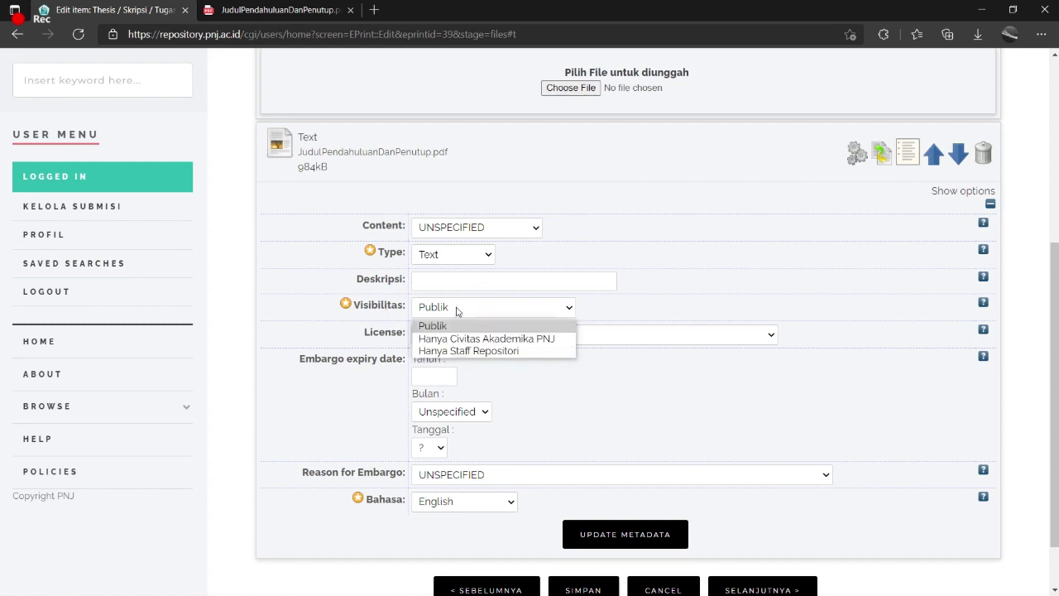
left_click(455, 327)
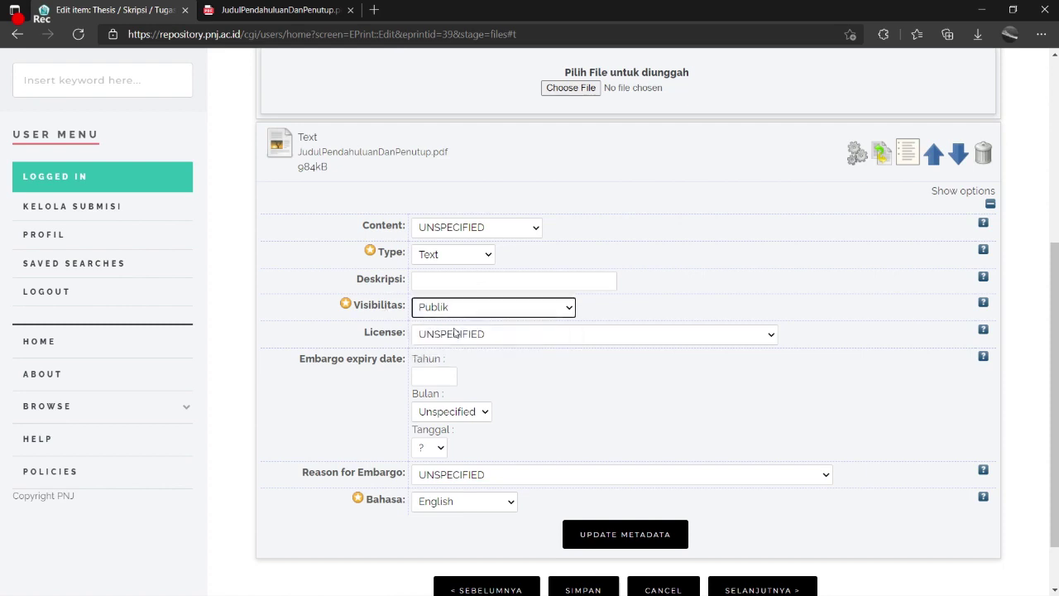
left_click(421, 282)
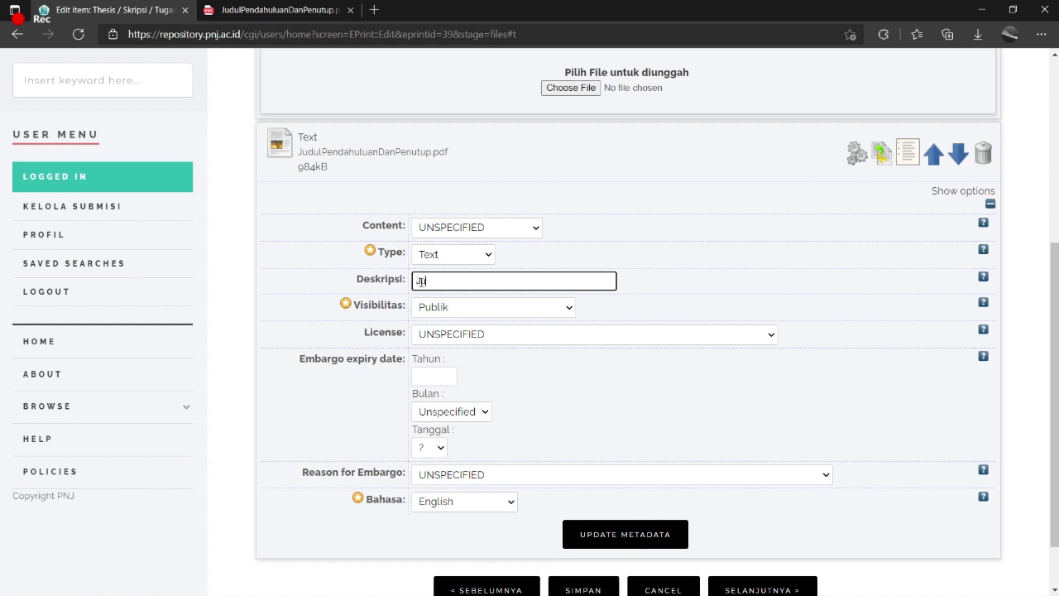
type("Judul, Pendahuluan dan Penutup")
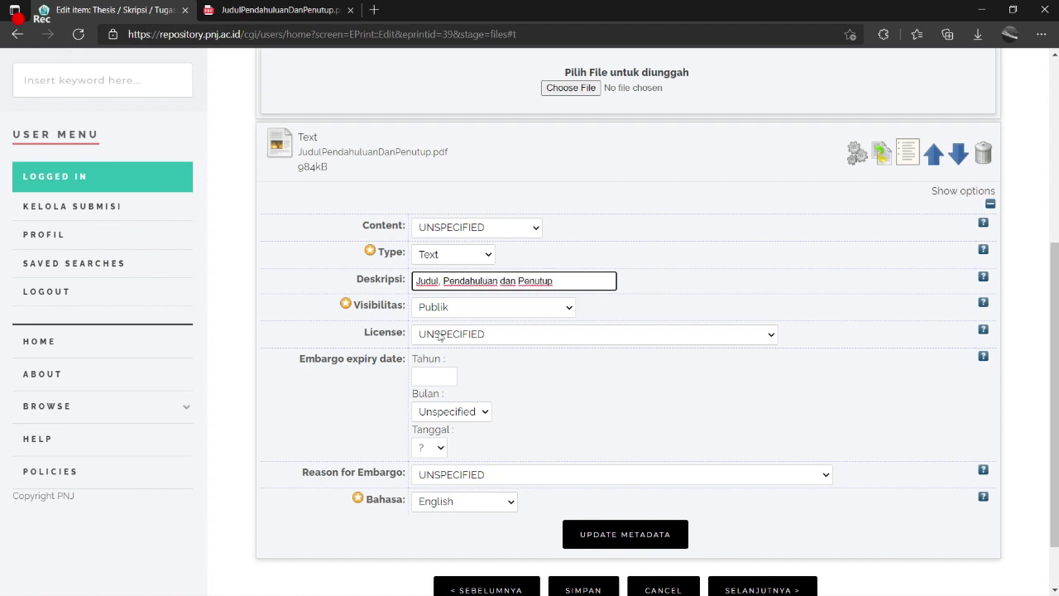
- Set the language of JudulPendahuluanDanPenutup.pdf to Indonesian
left_click(444, 503)
scroll(476, 392, "down", 5)
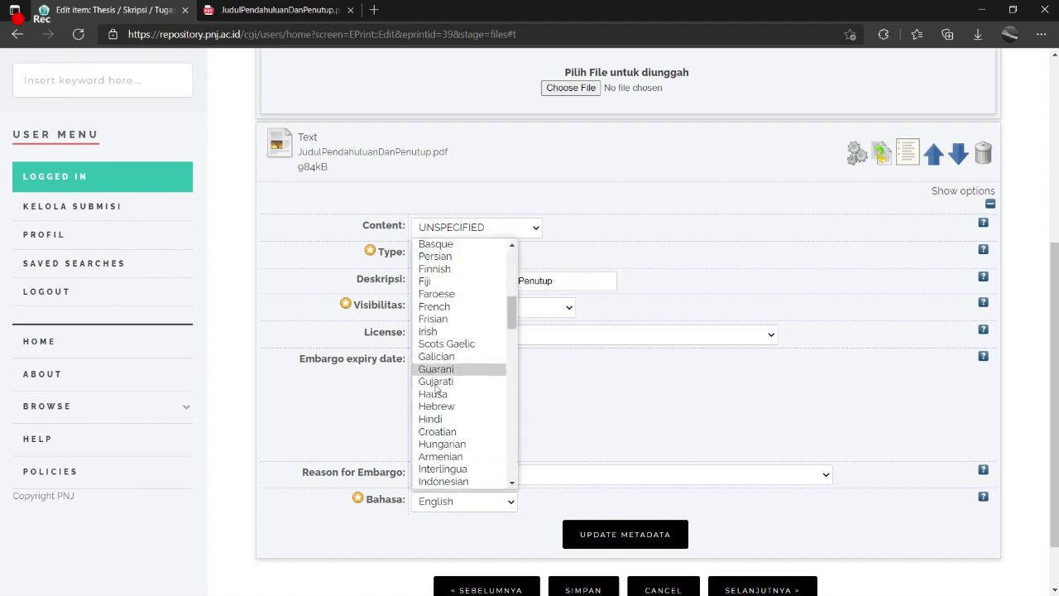
scroll(477, 392, "up", 2)
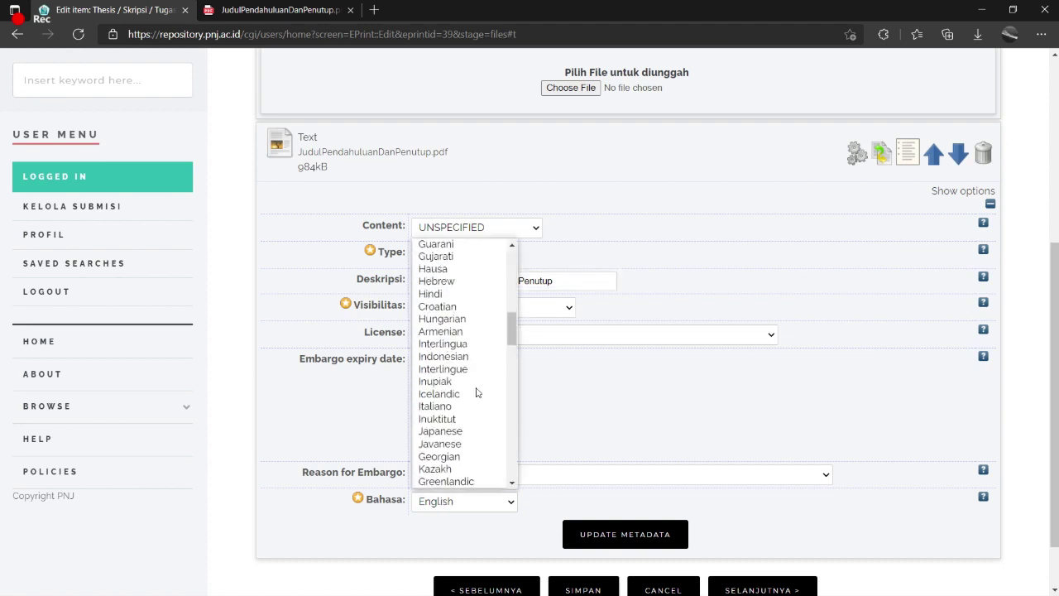
left_click(443, 357)
scroll(607, 484, "down", 1)
- Upload ISIBab2sdBab4.pdf from the Skripsi Terpisah folder as another document of the thesis item
scroll(606, 478, "up", 3)
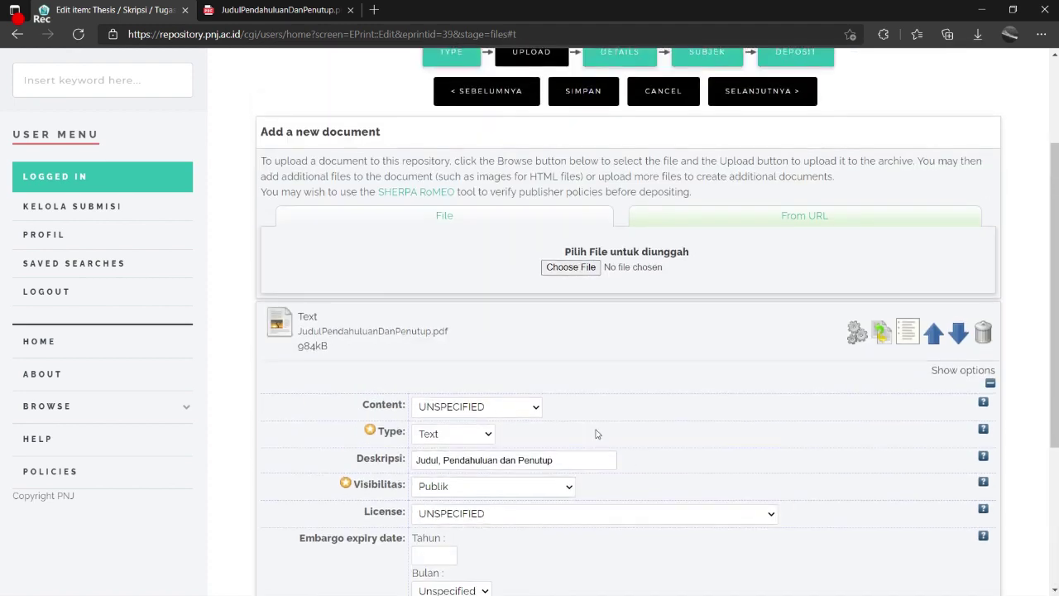
left_click(570, 266)
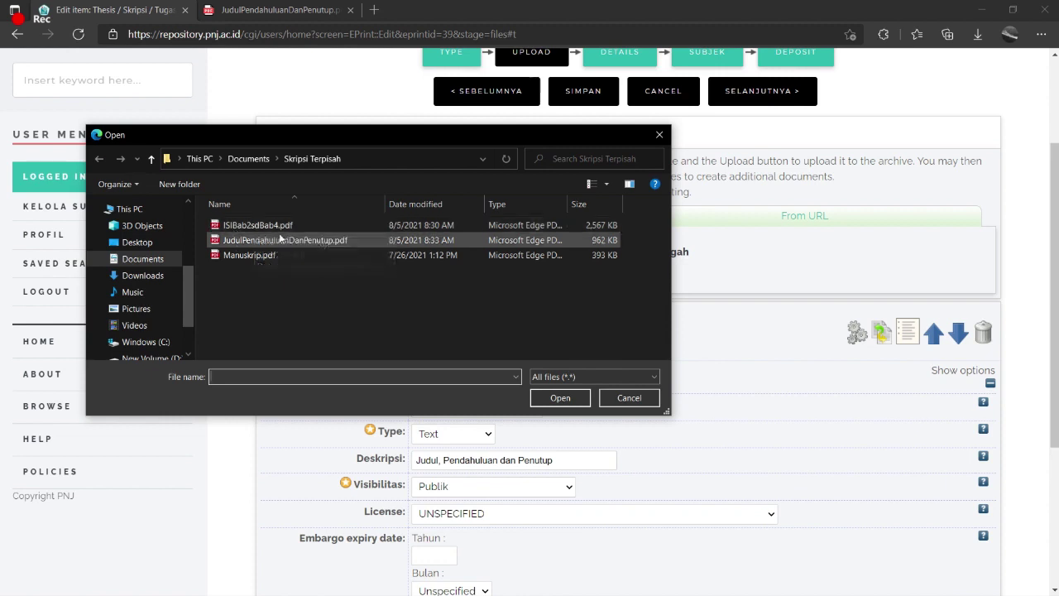
left_click(280, 228)
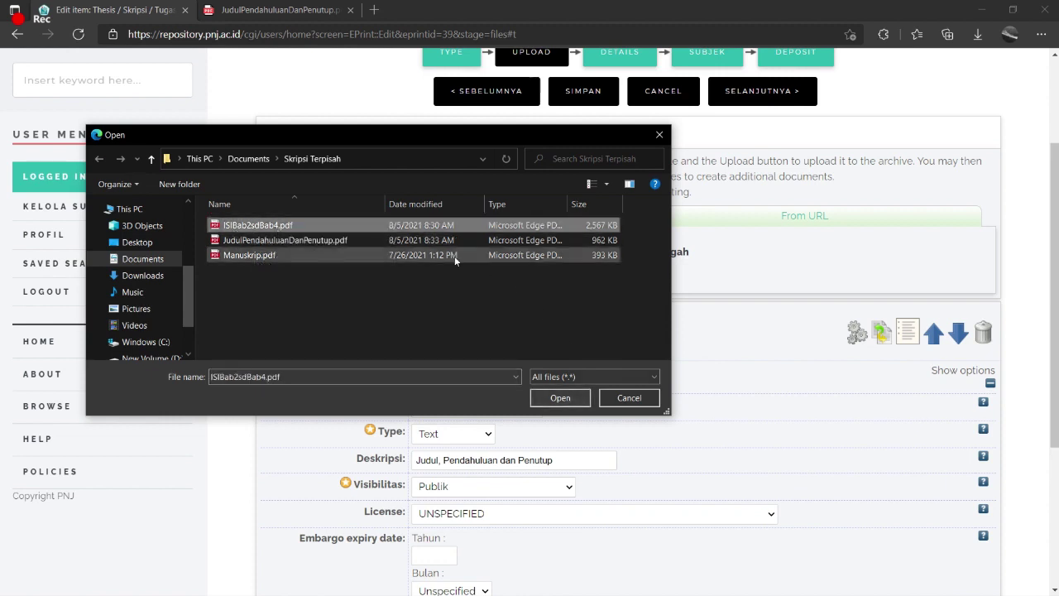
left_click(561, 397)
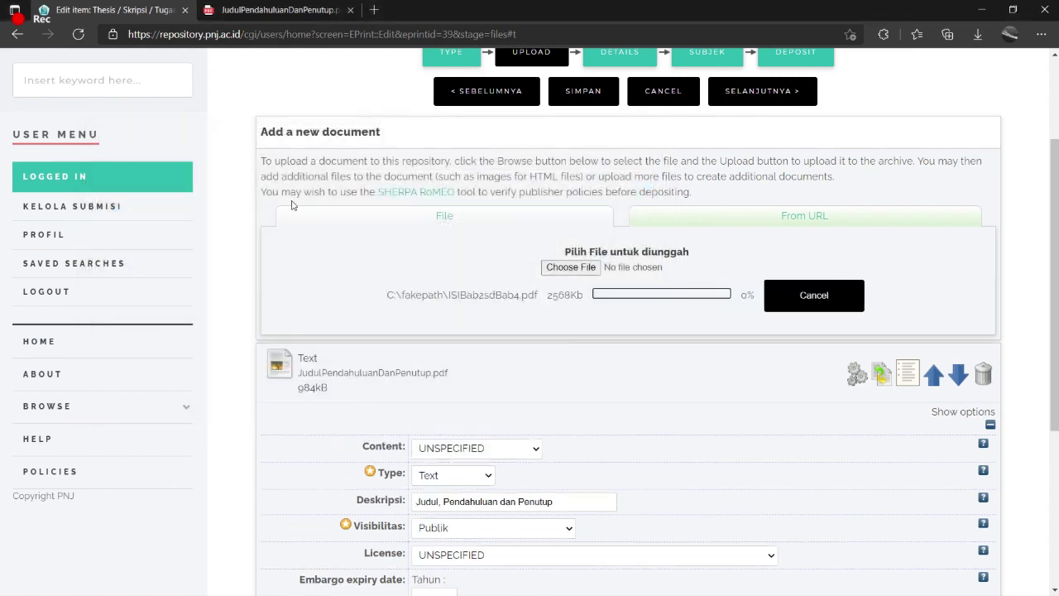
scroll(549, 394, "down", 4)
scroll(549, 394, "down", 4)
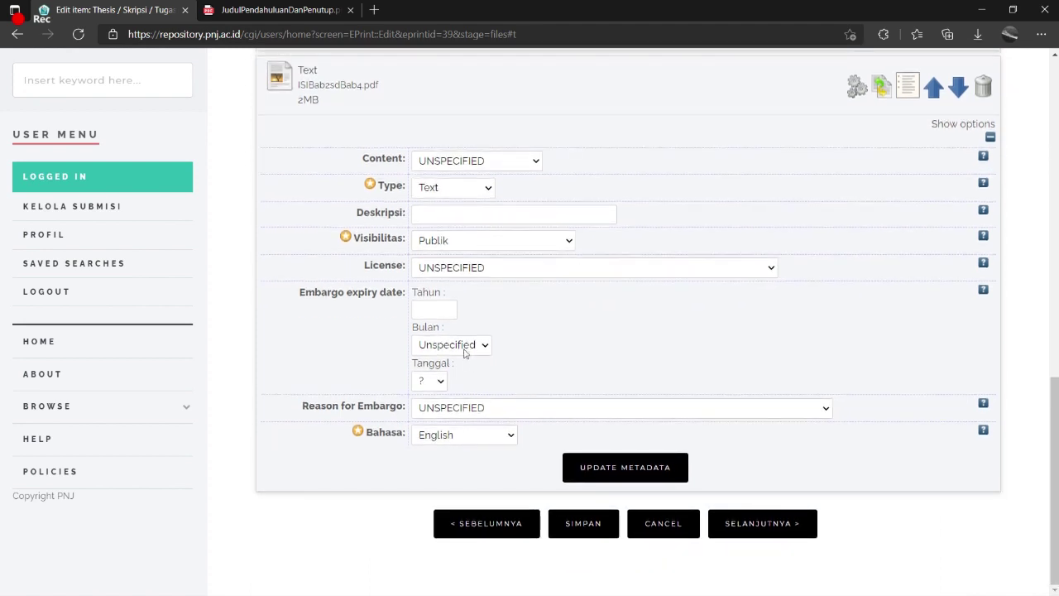
scroll(373, 248, "up", 2)
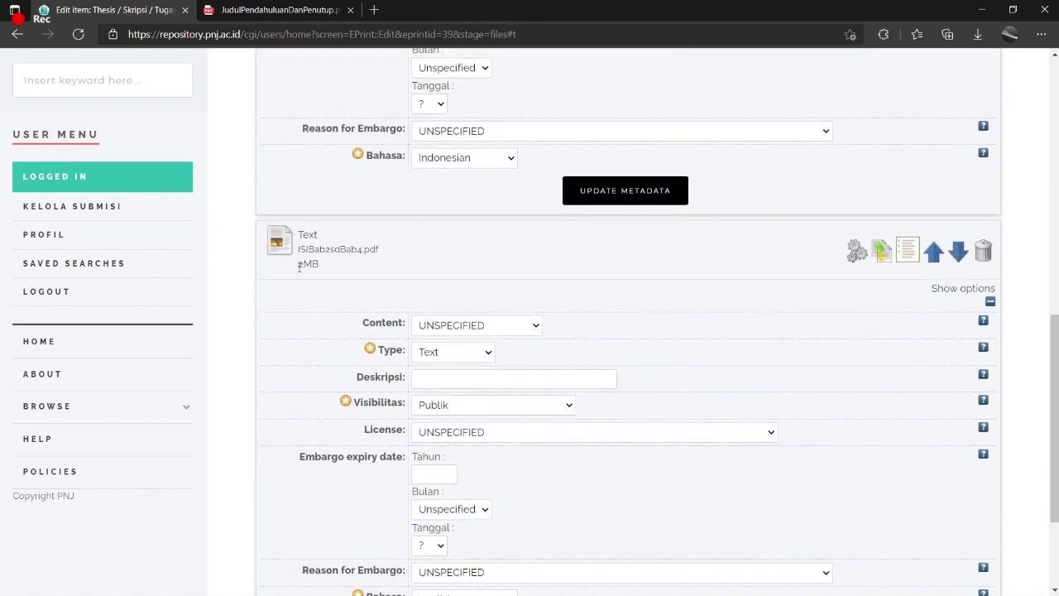
scroll(524, 372, "down", 1)
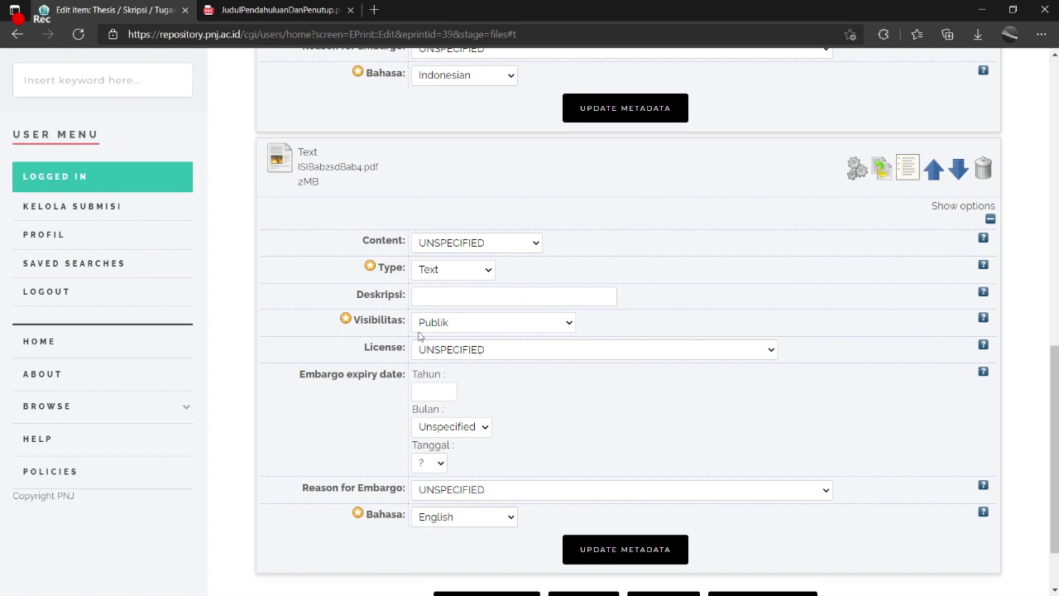
- Set the visibility of ISIBab2sdBab4.pdf to Hanya Civitas Akademika PNJ and its description to "Isi Bab 2 sd Bab 4"
left_click(466, 324)
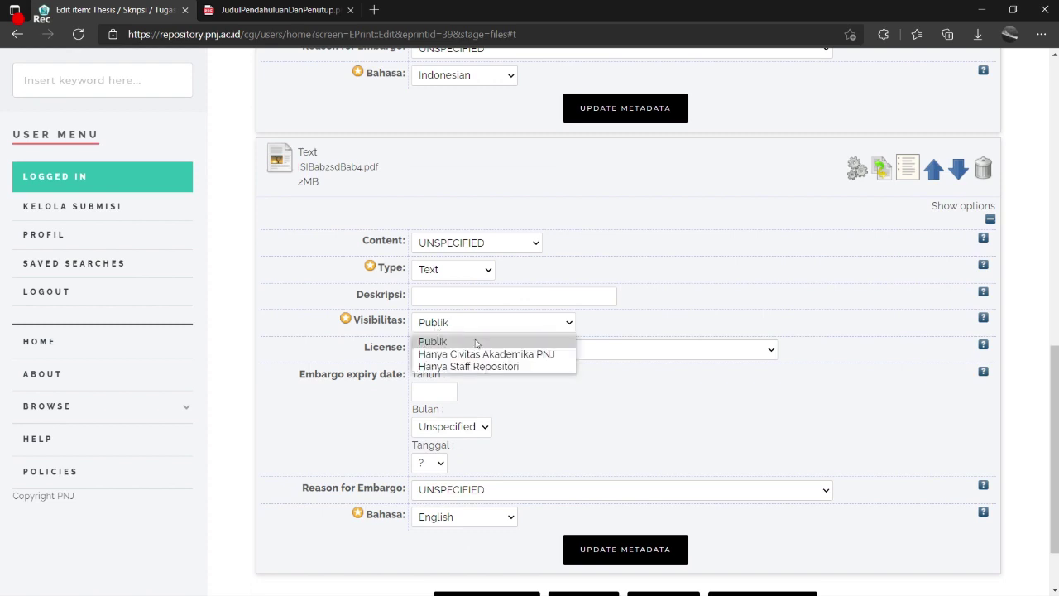
left_click(479, 355)
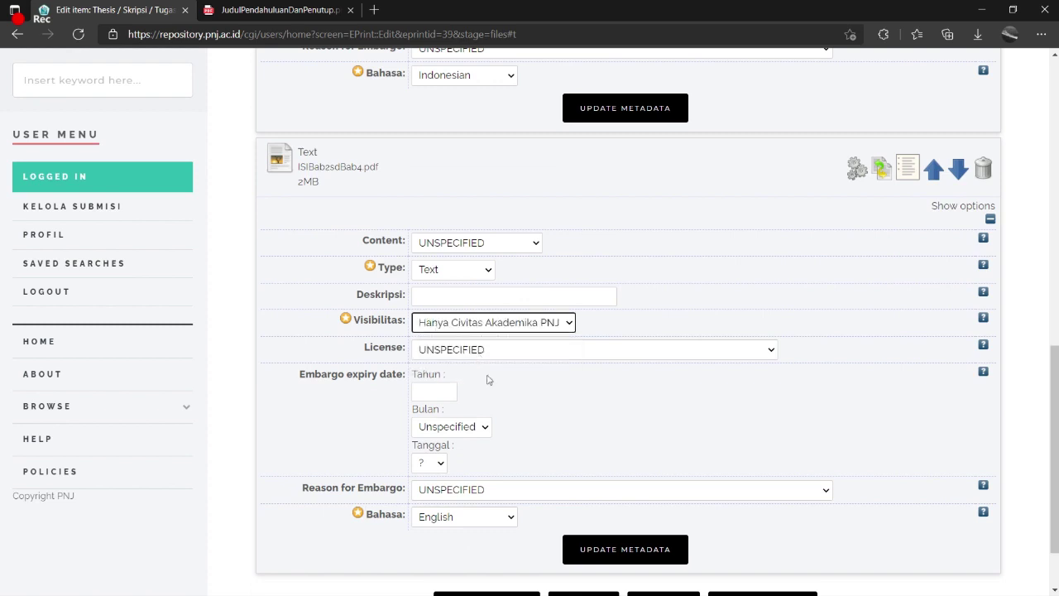
left_click(442, 297)
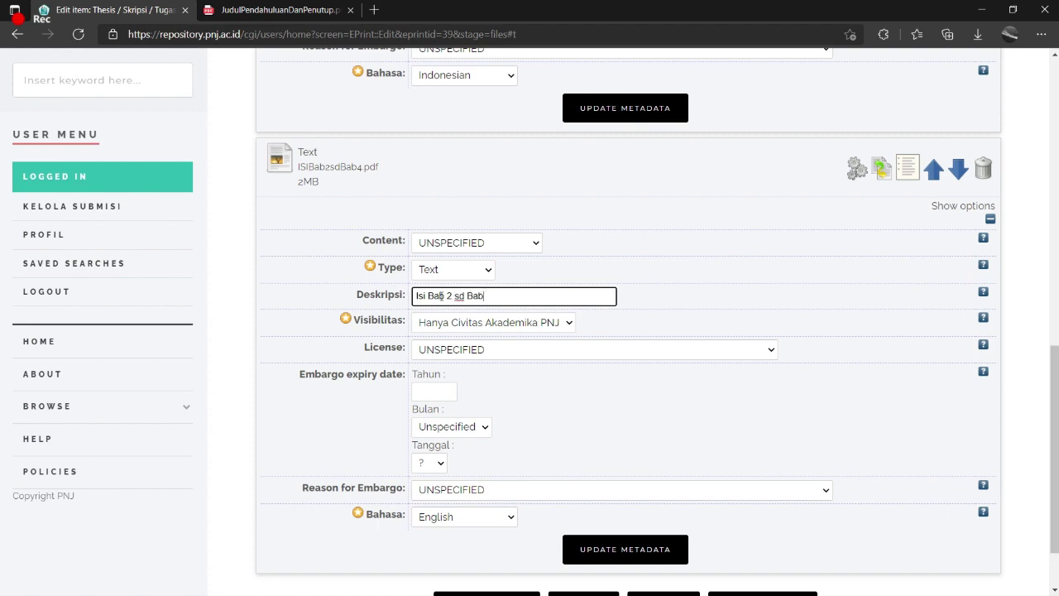
type("4")
- Set the language of ISIBab2sdBab4.pdf to Indonesian
scroll(451, 364, "down", 1)
left_click(466, 435)
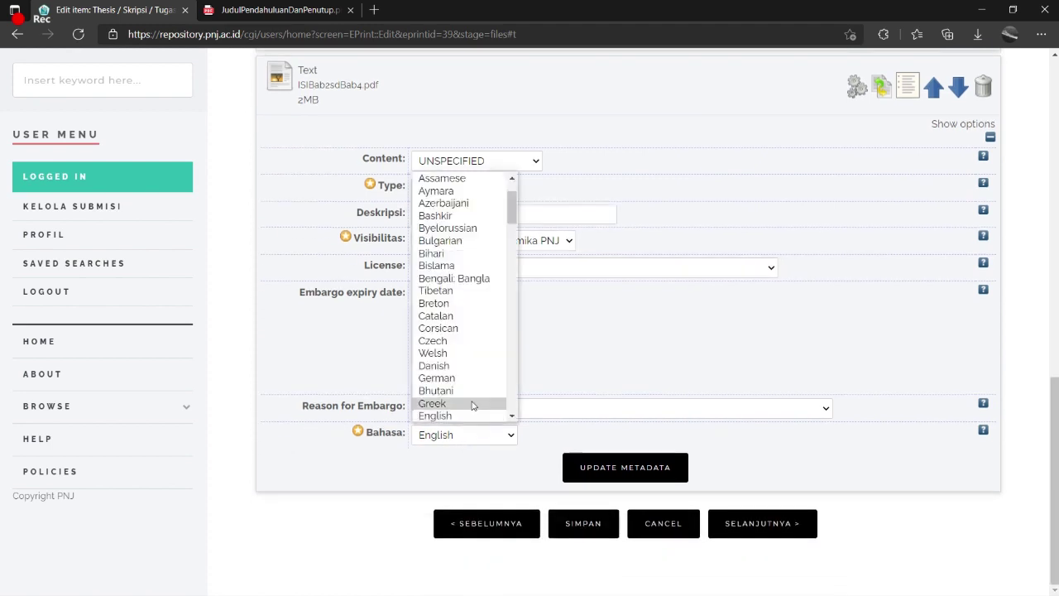
scroll(466, 338, "down", 5)
scroll(468, 323, "down", 5)
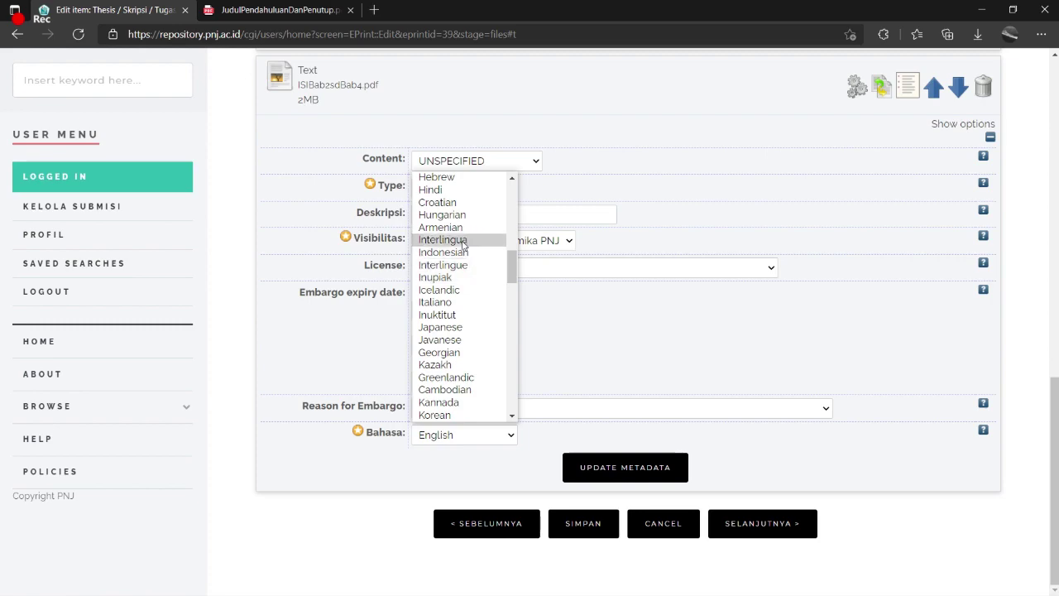
left_click(462, 253)
- Upload Manuskrip.pdf from the Skripsi Terpisah folder as a further document of the thesis item
scroll(769, 463, "up", 8)
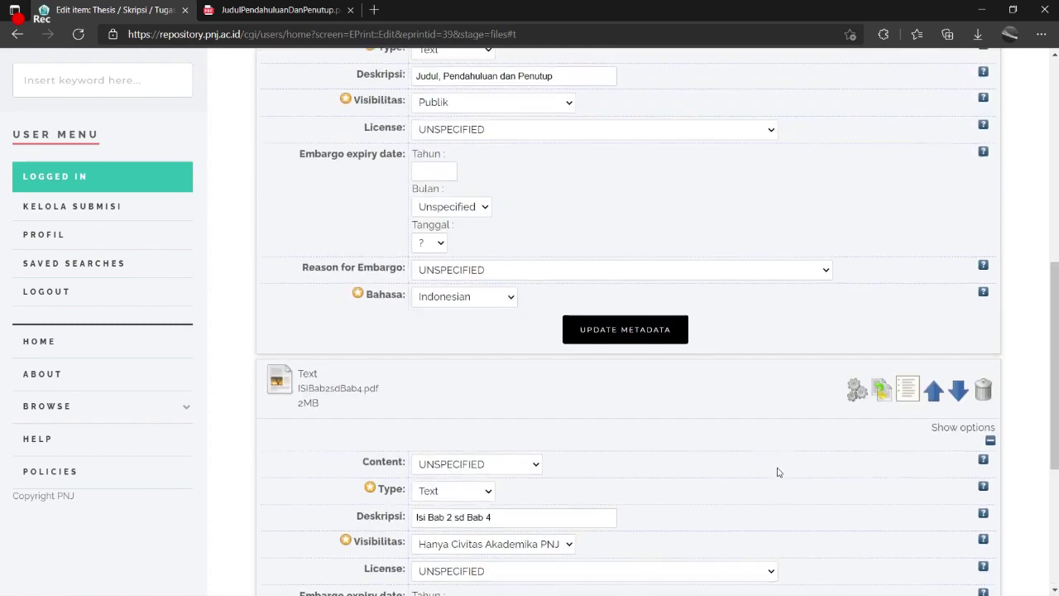
scroll(757, 453, "up", 3)
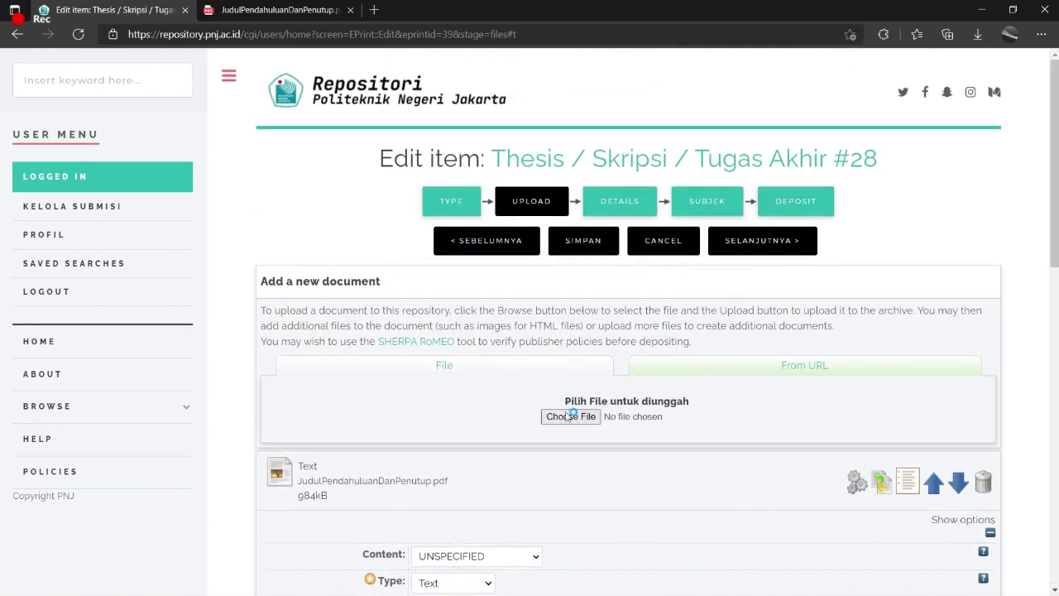
left_click(571, 416)
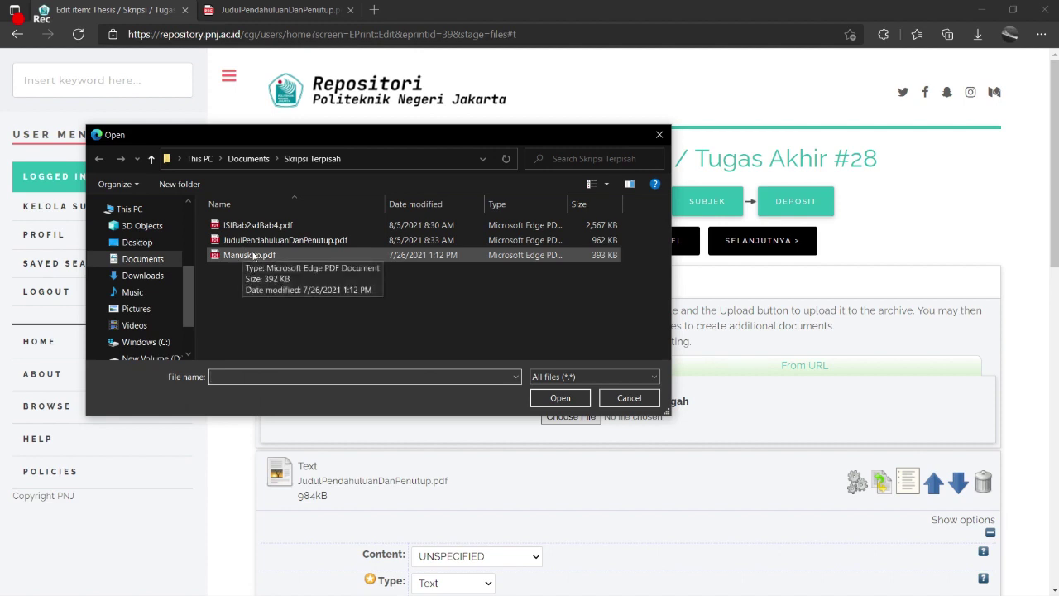
left_click(253, 256)
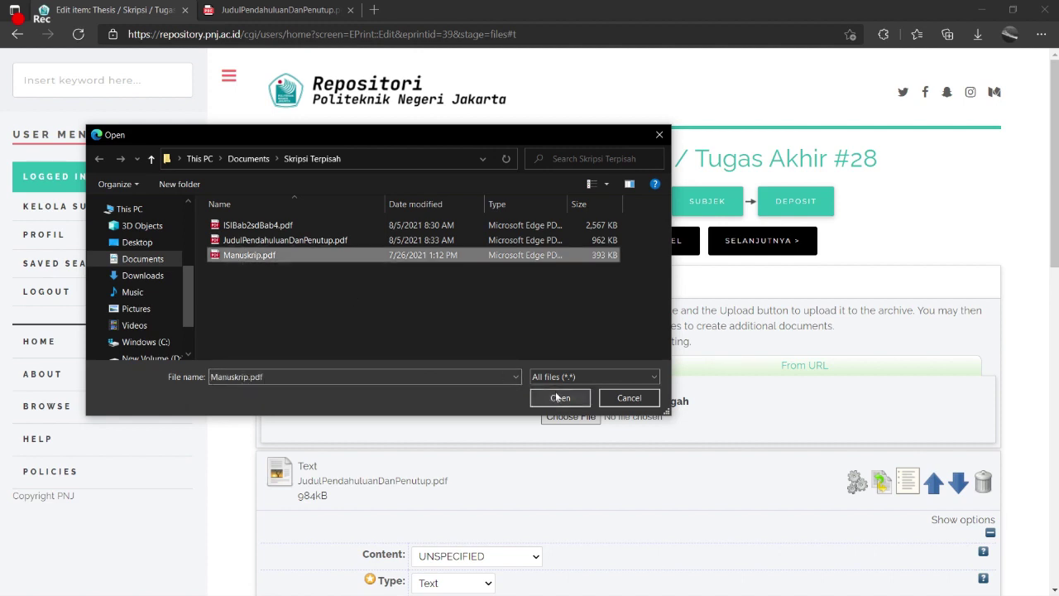
left_click(561, 398)
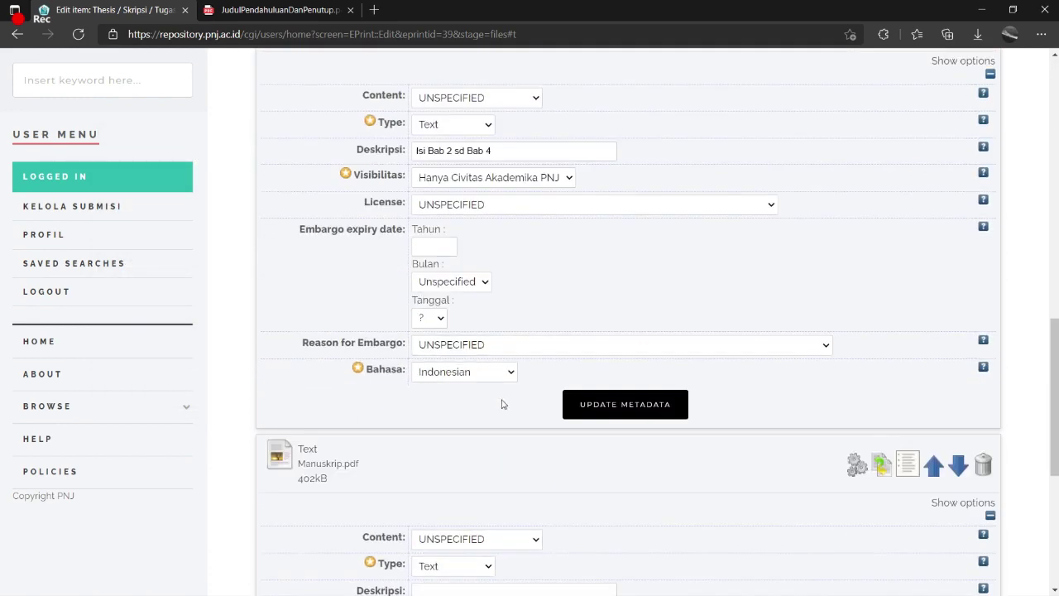
- Set the visibility of Manuskrip.pdf to Publik and its description to "Manuskrip"
scroll(501, 404, "down", 3)
left_click(451, 376)
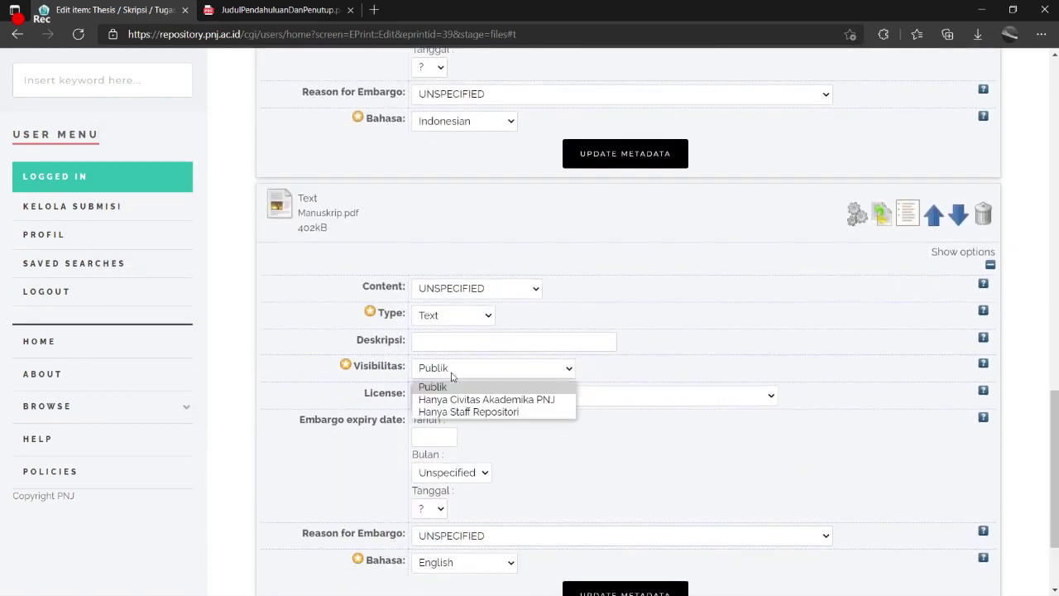
left_click(453, 386)
left_click(432, 343)
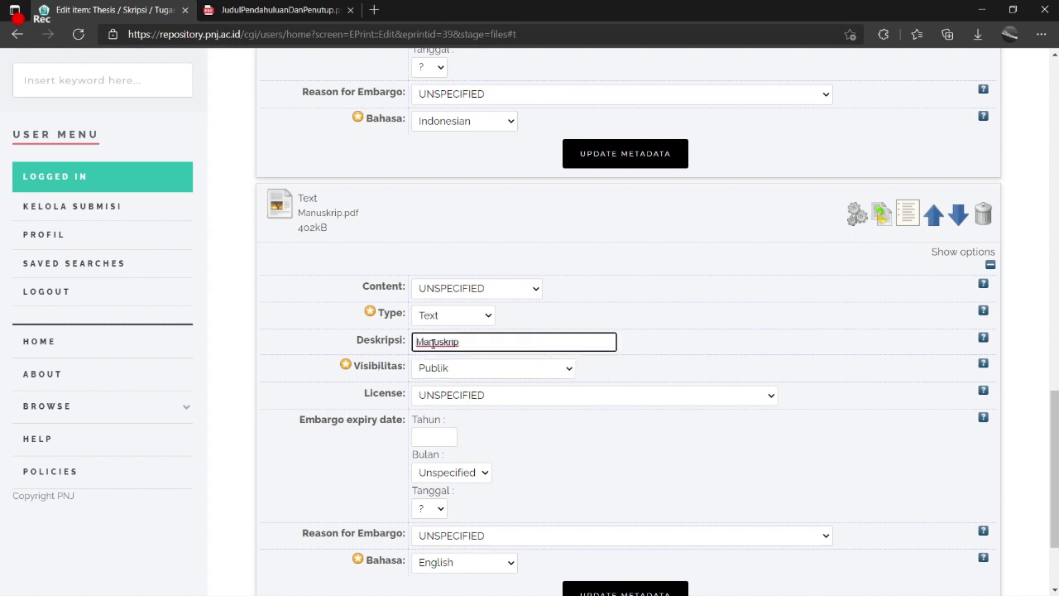
- Set the language of Manuskrip.pdf to Indonesian
scroll(503, 452, "down", 2)
left_click(473, 438)
scroll(463, 306, "down", 5)
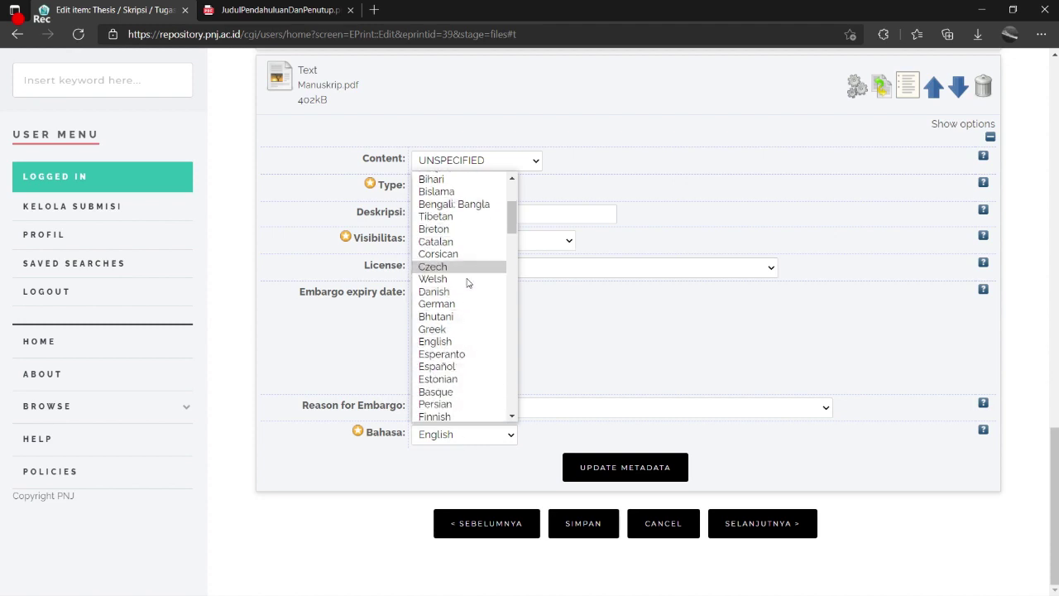
scroll(461, 294, "down", 2)
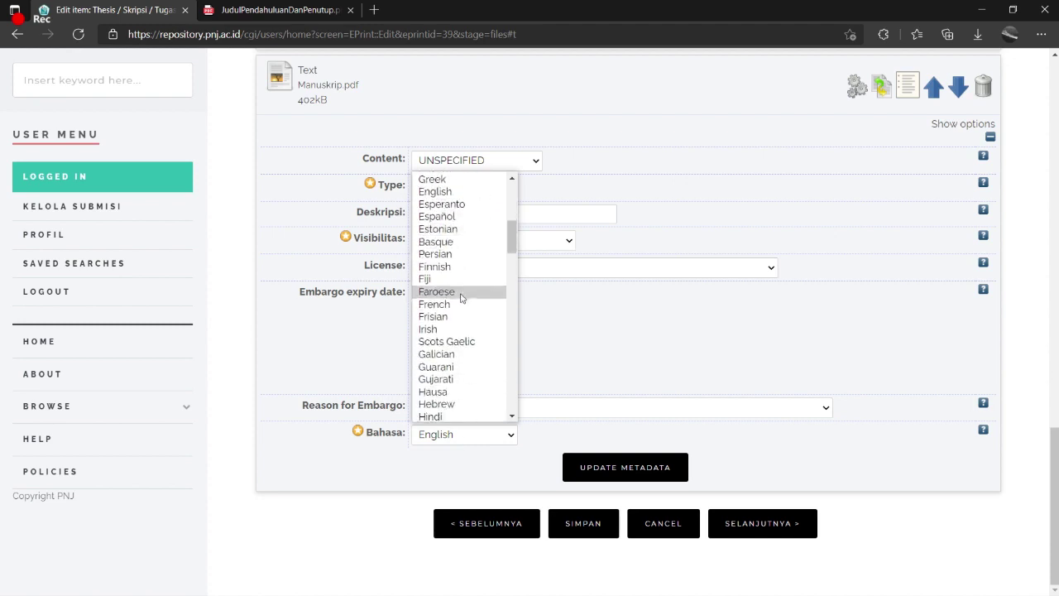
scroll(455, 283, "down", 2)
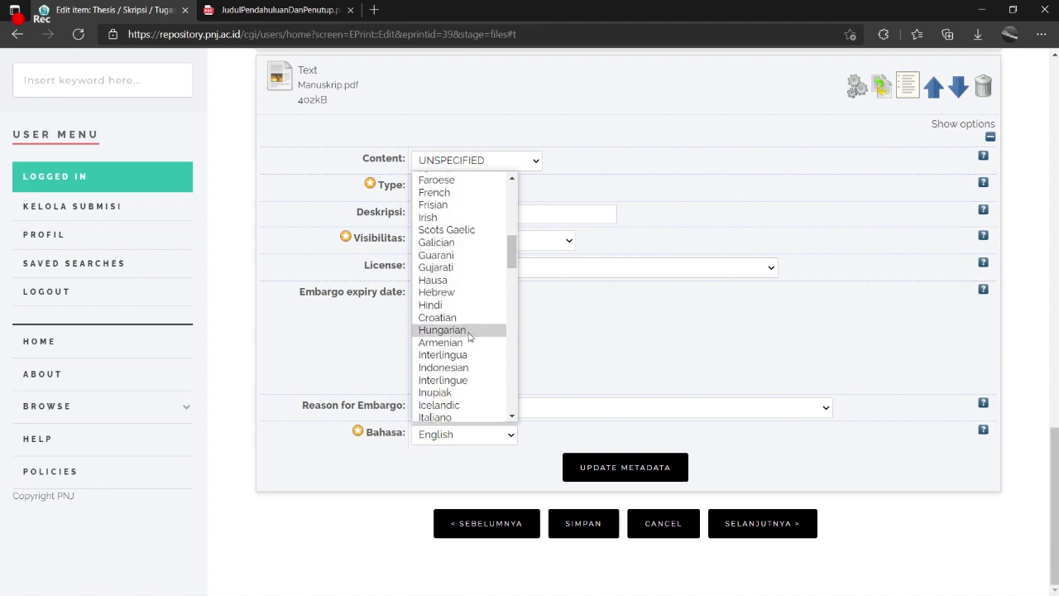
left_click(469, 365)
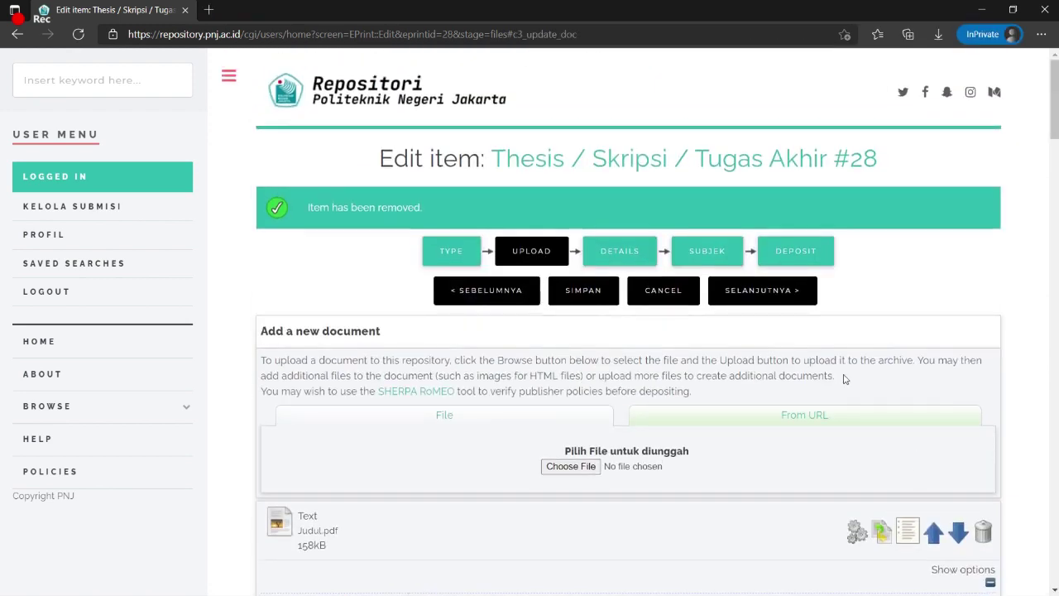
- Proceed to the details stage of the thesis item and review the full title and abstract
left_click(762, 290)
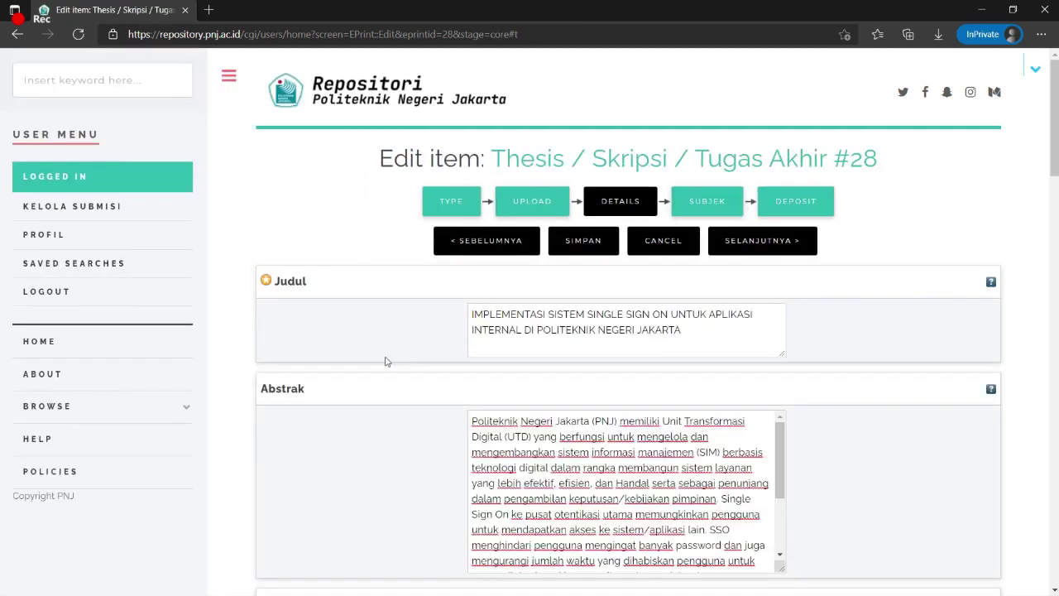
left_click_drag(682, 330, 470, 311)
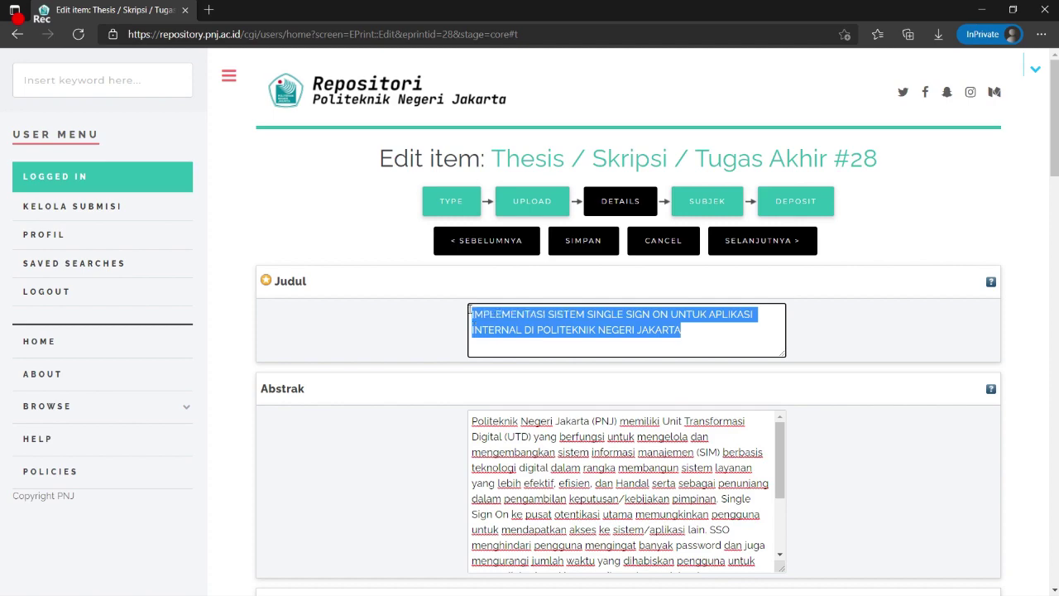
scroll(470, 311, "down", 1)
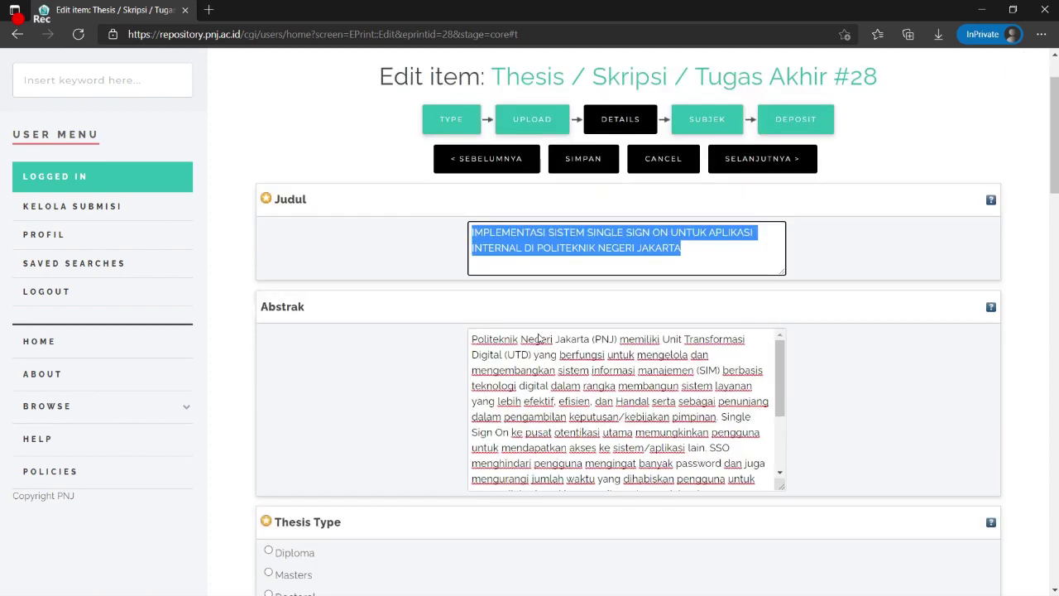
scroll(539, 339, "down", 2)
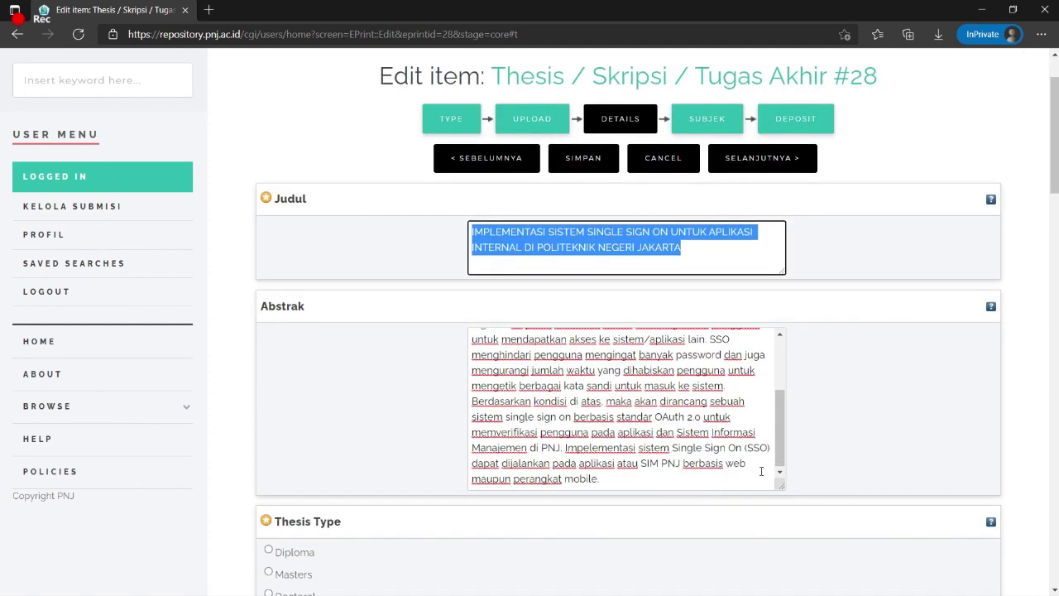
left_click_drag(599, 479, 471, 312)
- Set both the thesis type and the thesis name to Lainnya
scroll(348, 369, "down", 3)
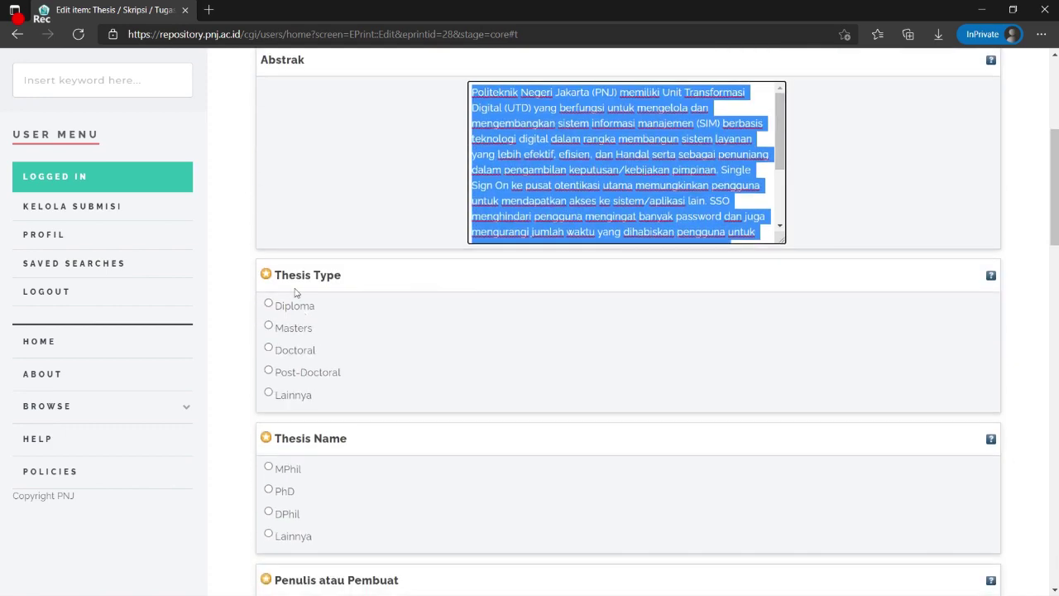
left_click(268, 393)
scroll(271, 405, "down", 1)
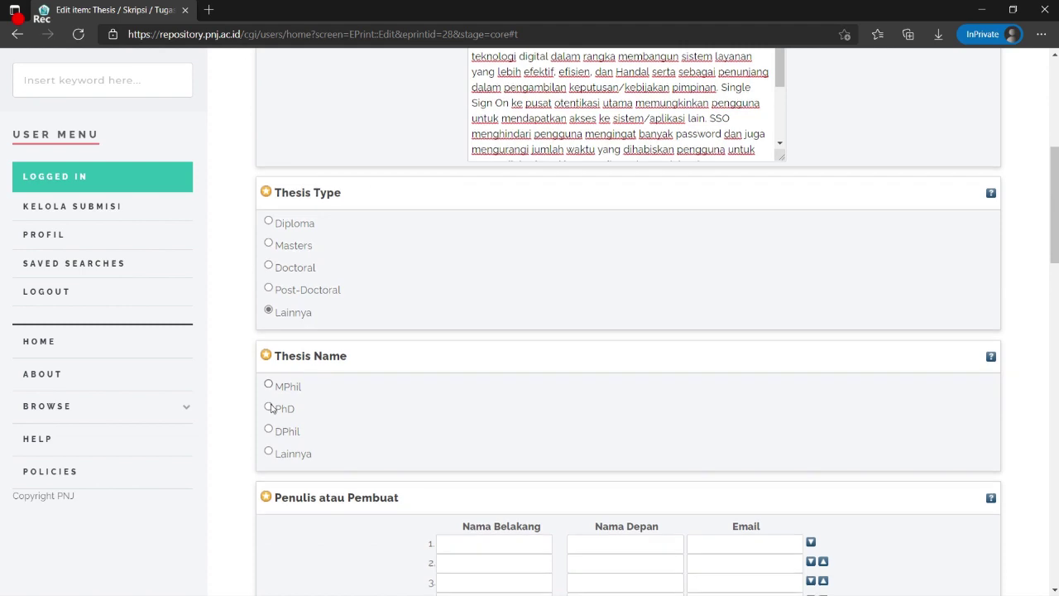
left_click(268, 452)
- Check the student number, full name and e-mail in the first row of Penulis atau Pembuat
scroll(385, 413, "down", 2)
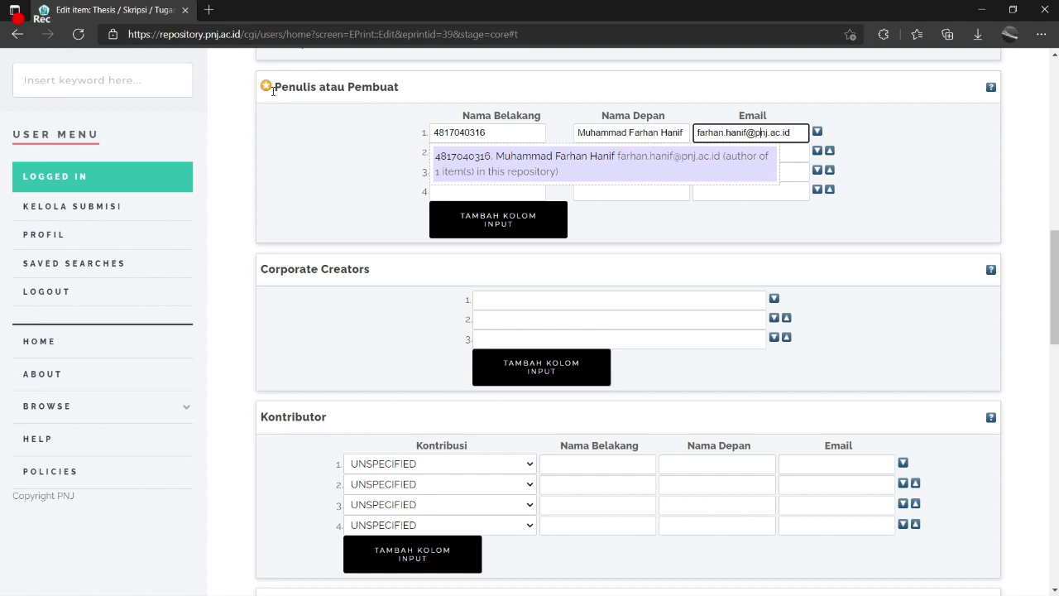
left_click_drag(489, 129, 431, 135)
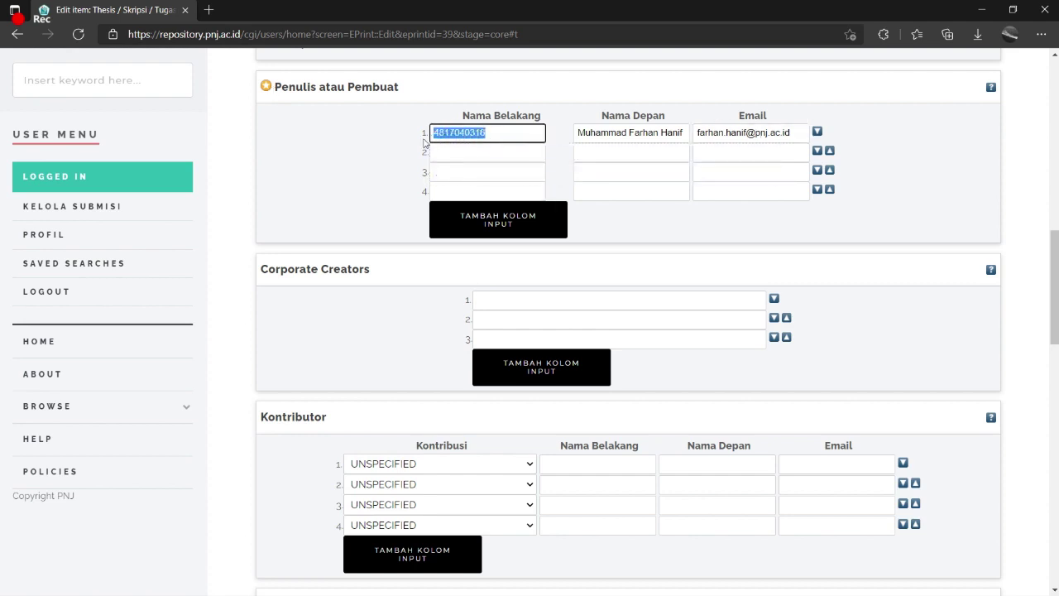
left_click_drag(683, 133, 577, 135)
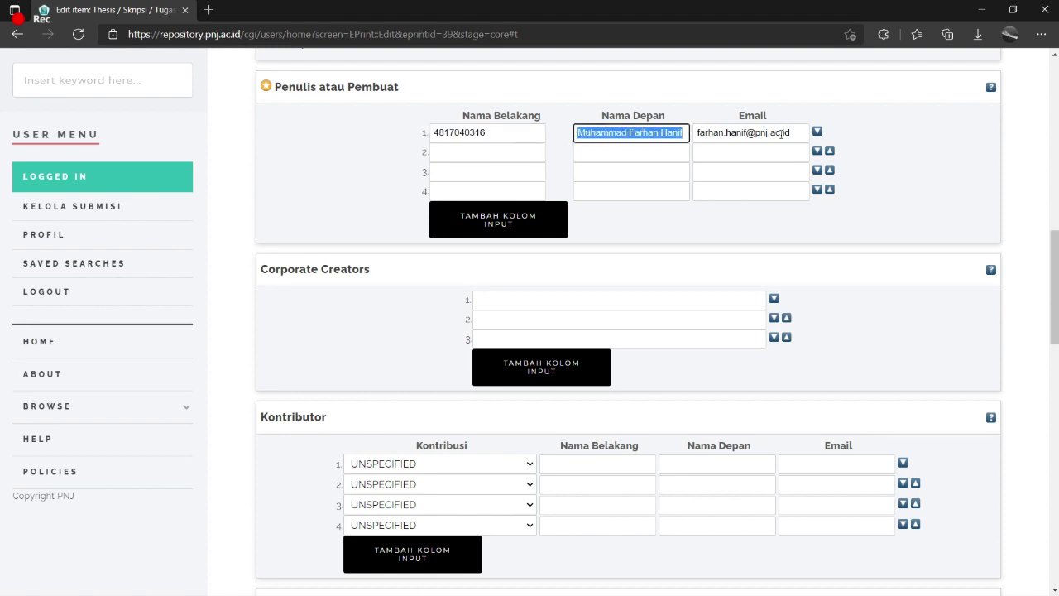
left_click_drag(781, 133, 702, 140)
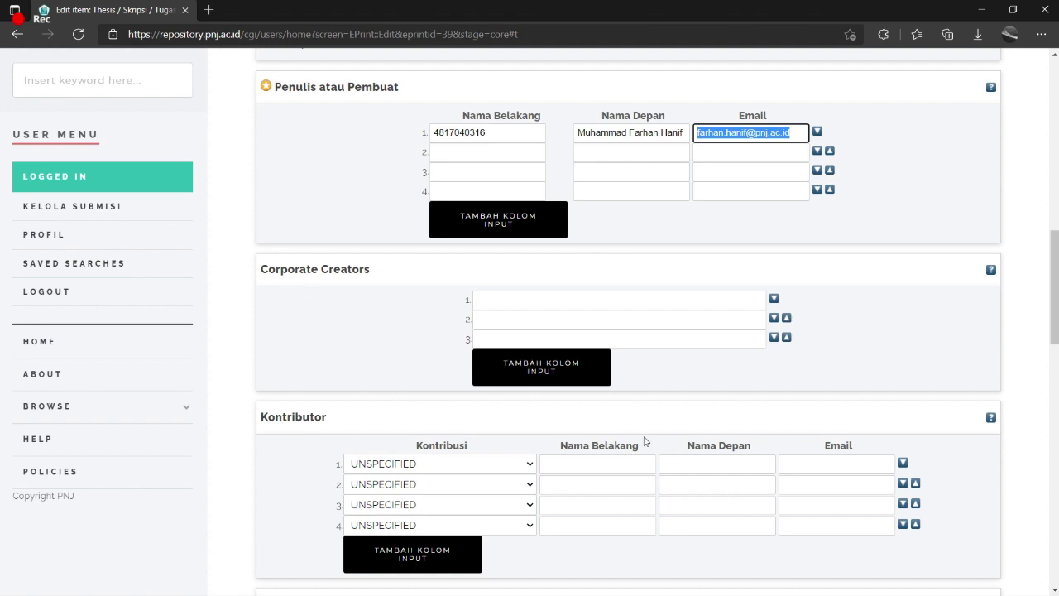
- Select "Teknik Informatika dan Komputer: Teknik Informatika D4" as the thesis's department or unit
scroll(640, 327, "down", 3)
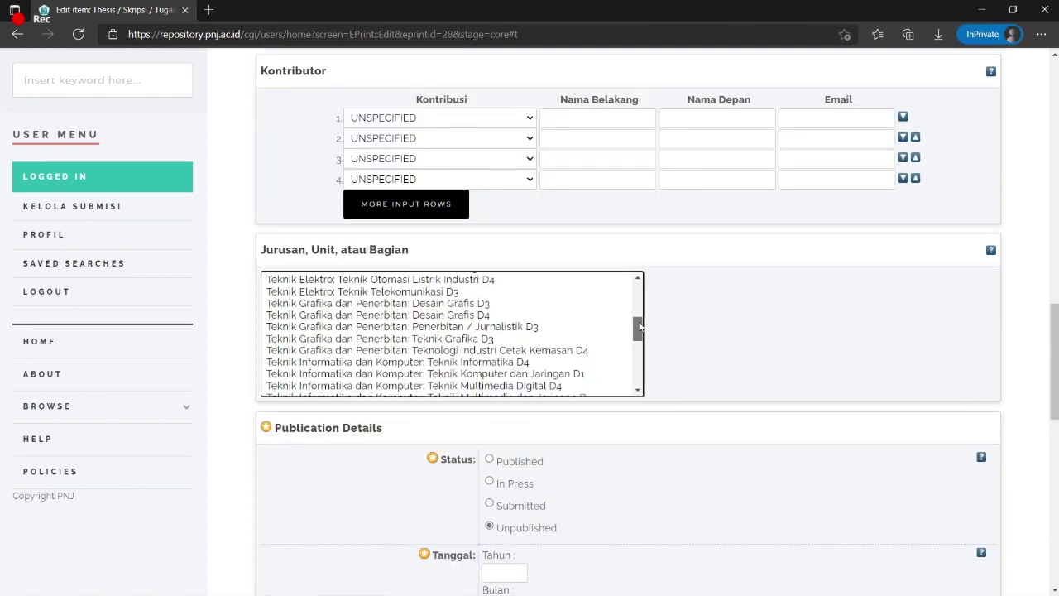
left_click_drag(640, 326, 638, 336)
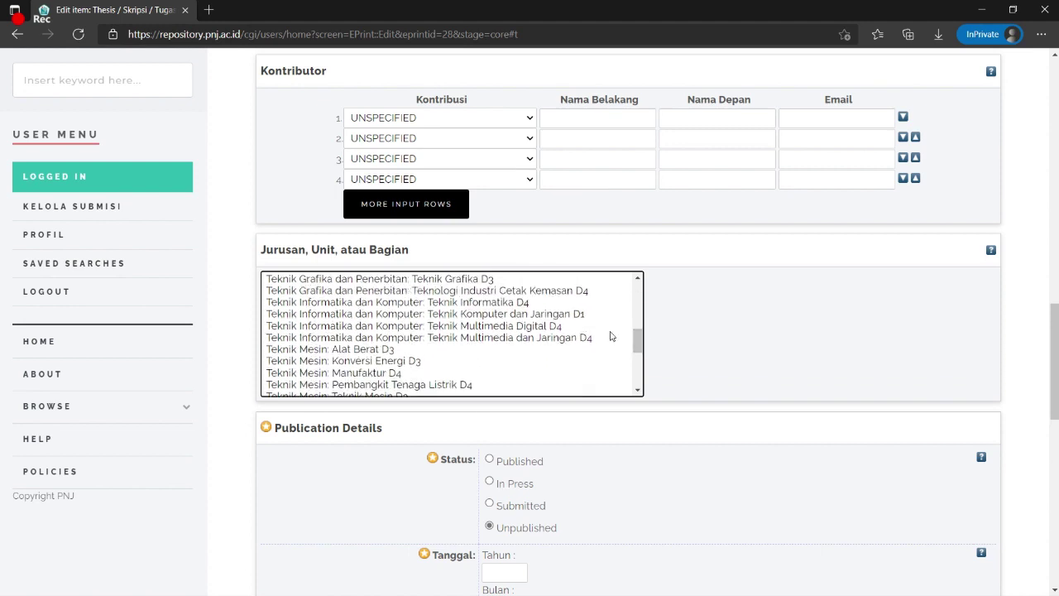
left_click(476, 306)
- Set the publication status of the thesis to Submitted
scroll(338, 414, "down", 4)
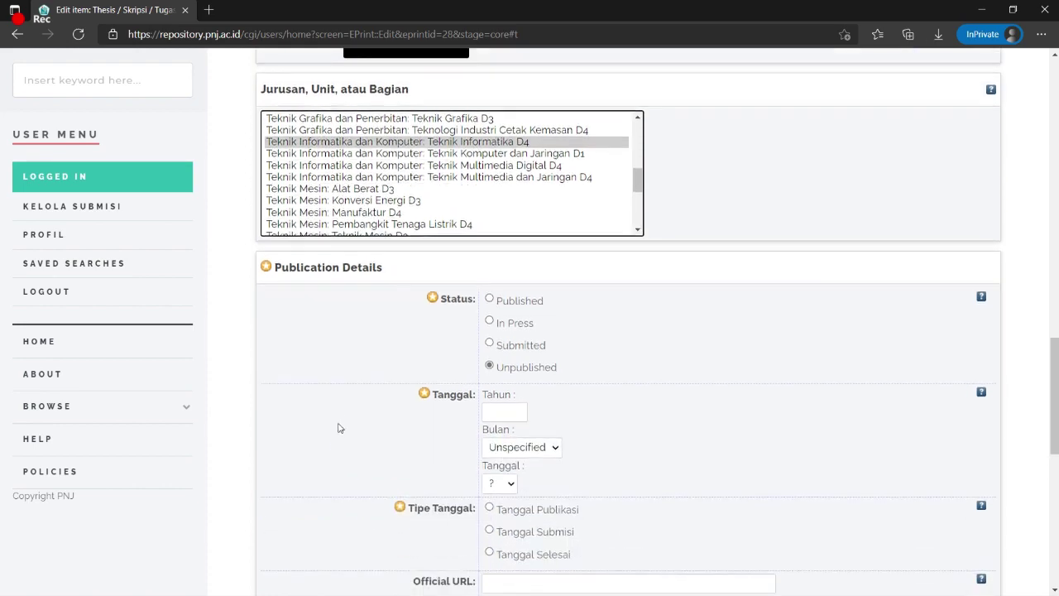
scroll(315, 343, "down", 1)
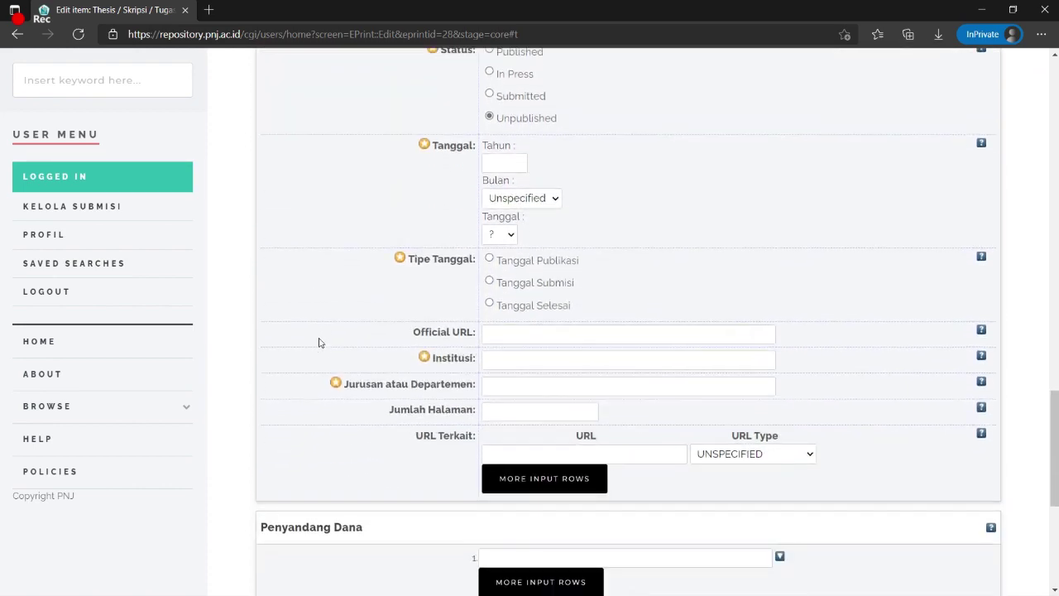
scroll(319, 336, "up", 1)
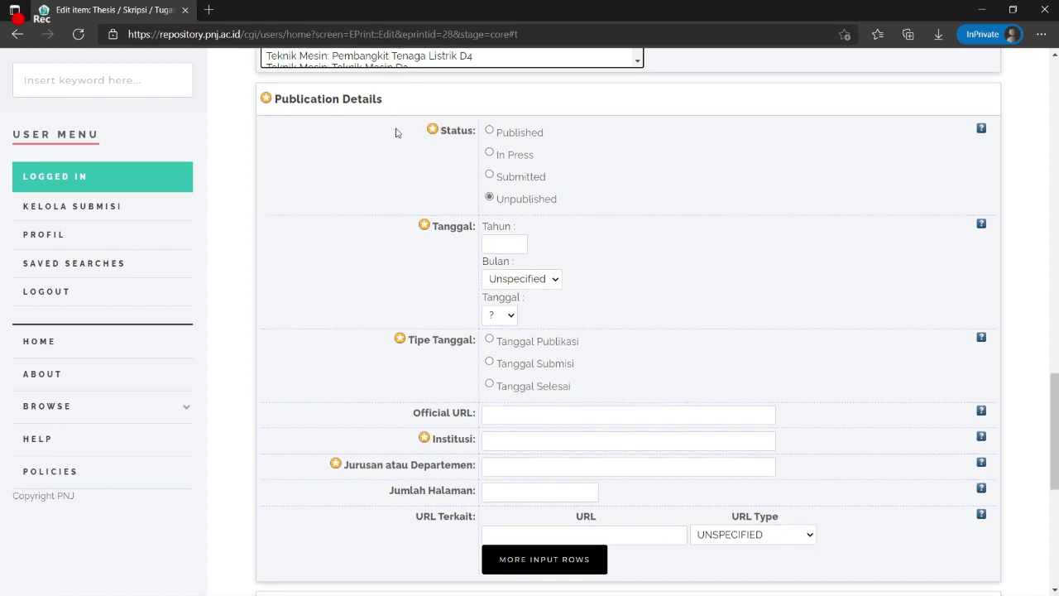
left_click(490, 175)
left_click(490, 175)
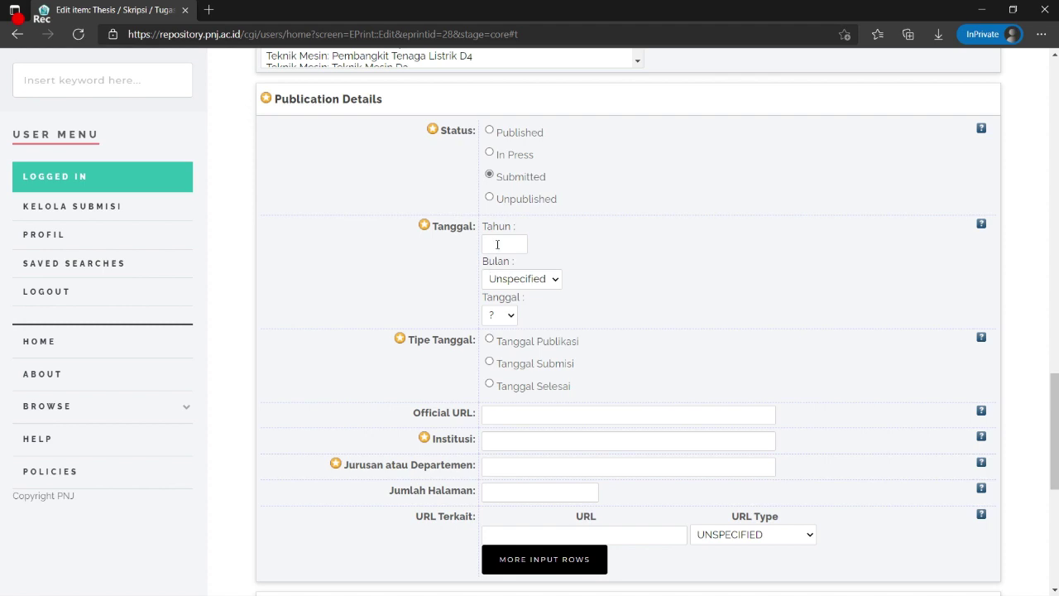
- Set the thesis's publication date to 27 July 2021 with the date type Tanggal Submisi
left_click(497, 244)
type("2021")
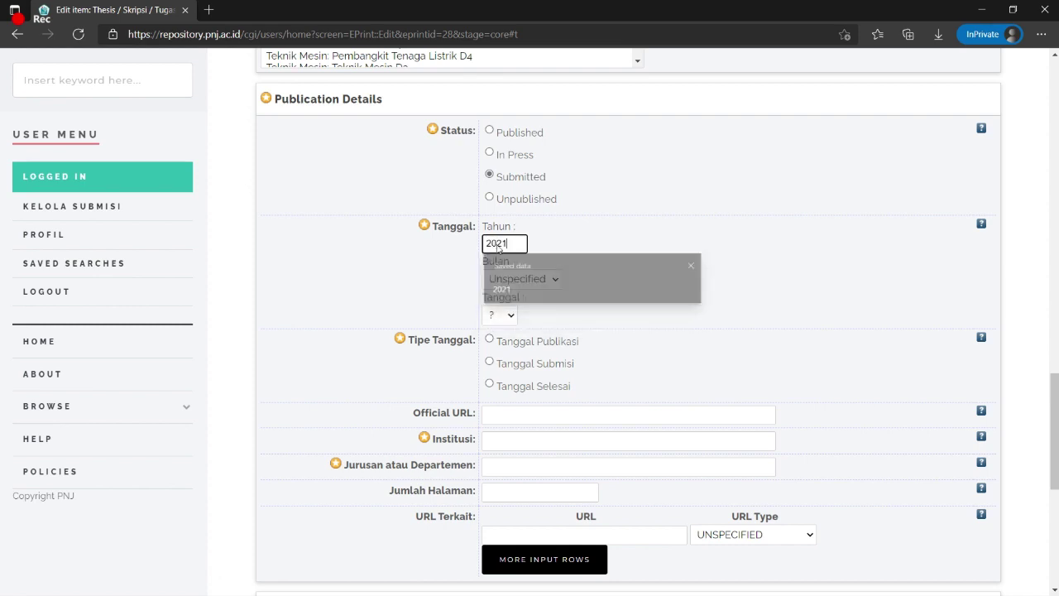
mouse_move(922, 579)
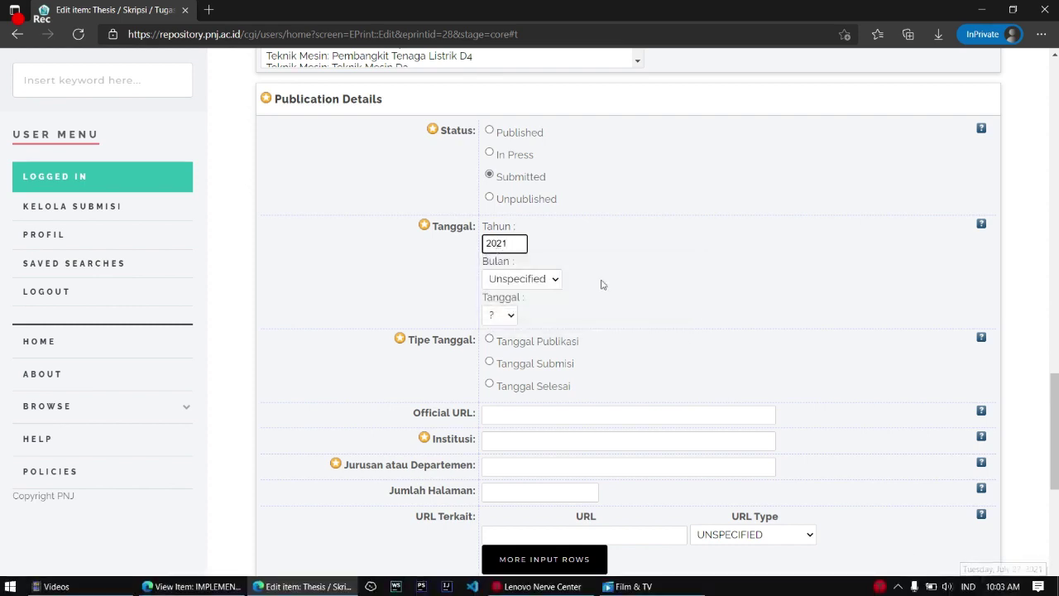
left_click(514, 278)
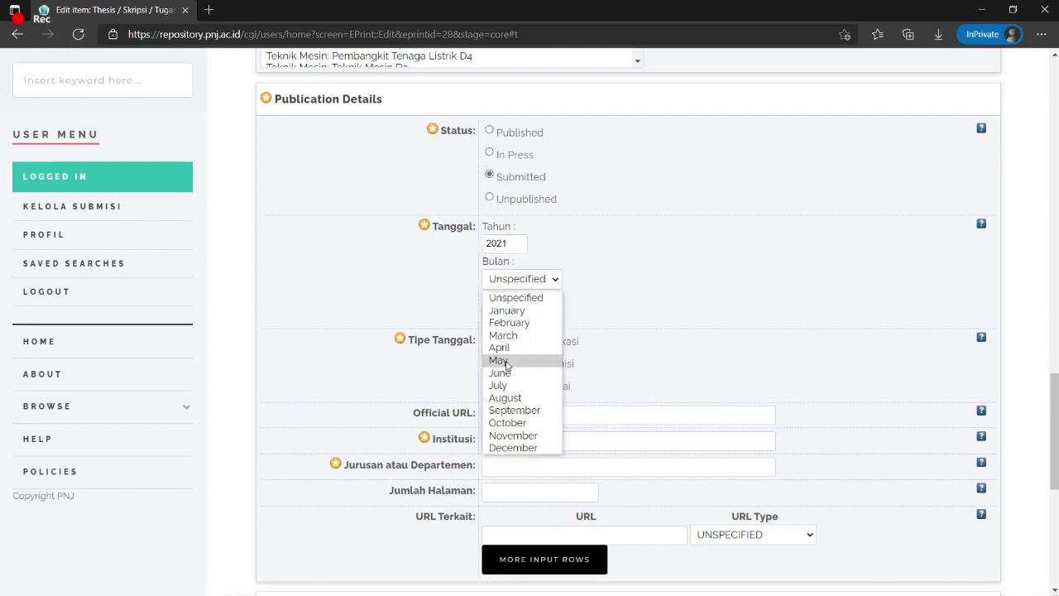
left_click(505, 384)
left_click(495, 317)
scroll(498, 496, "down", 5)
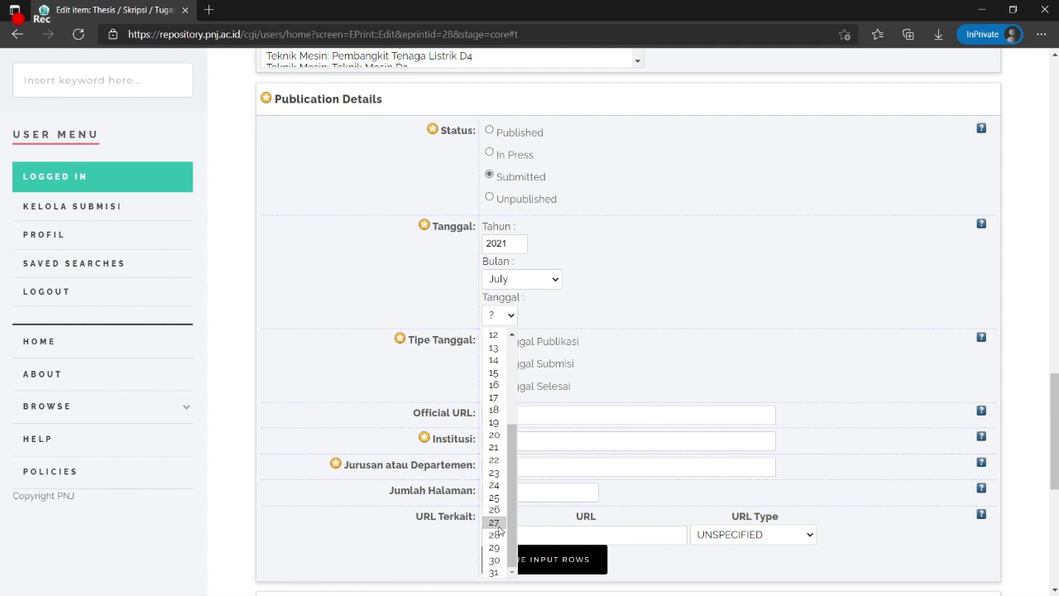
left_click(498, 524)
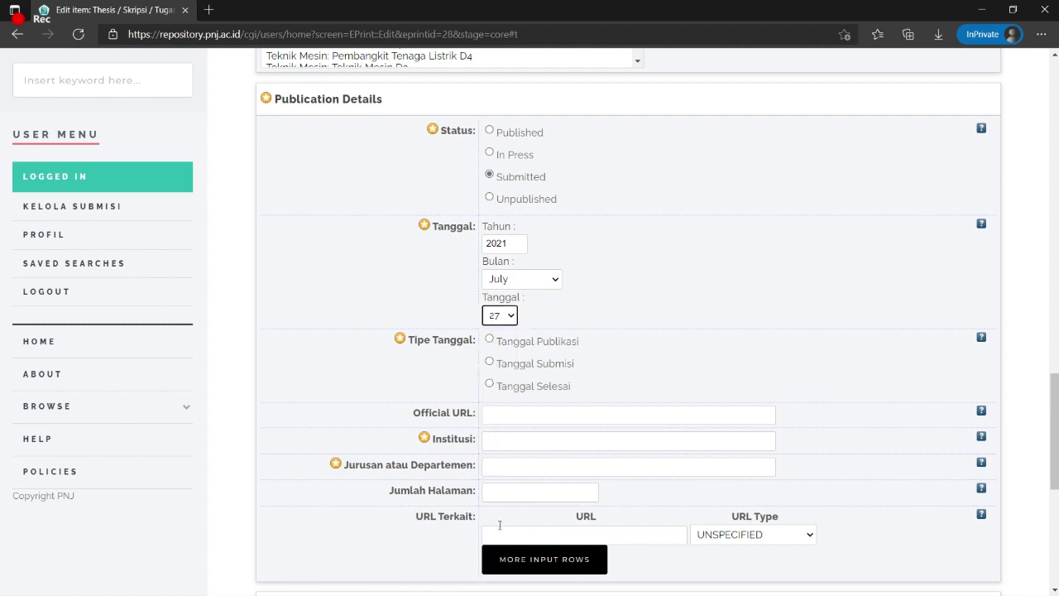
left_click(490, 362)
- Fill in Politeknik Negeri Jakarta as the institution, Teknik Informatika dan Komputer as the department, and 89 as the page count
left_click(507, 441)
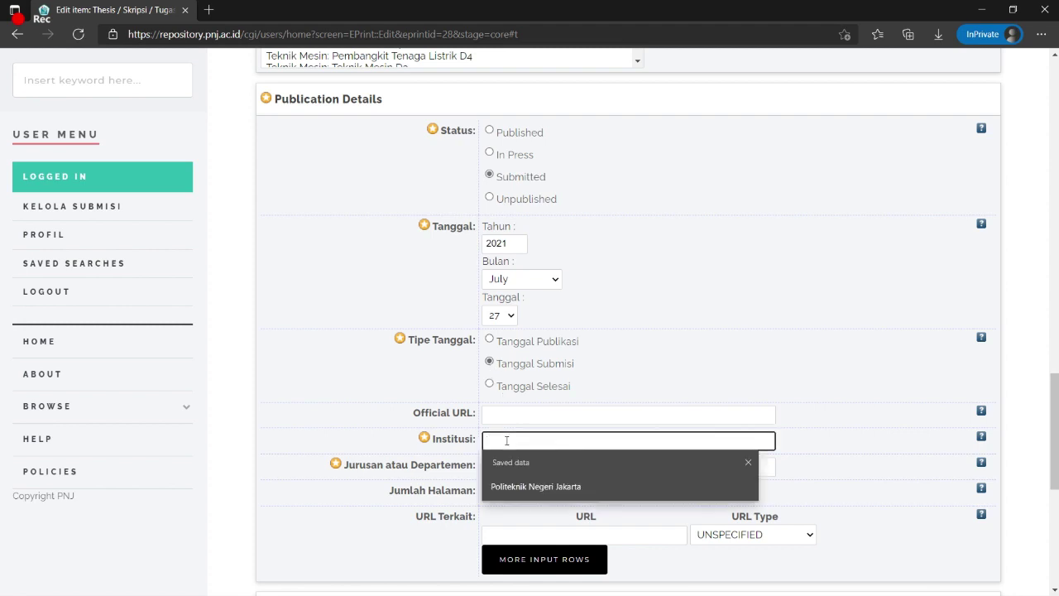
left_click(534, 487)
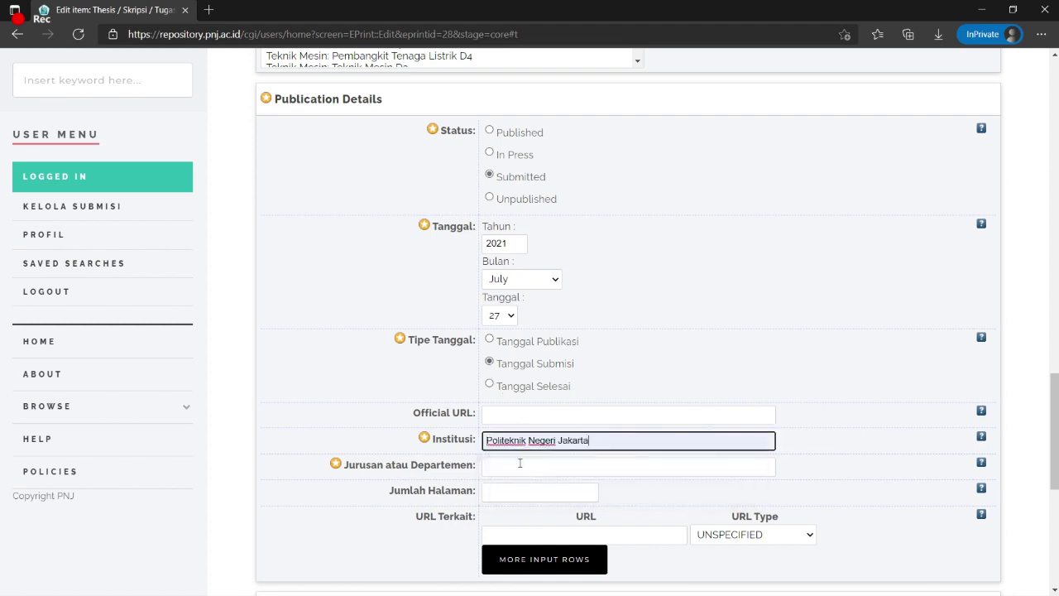
left_click(520, 463)
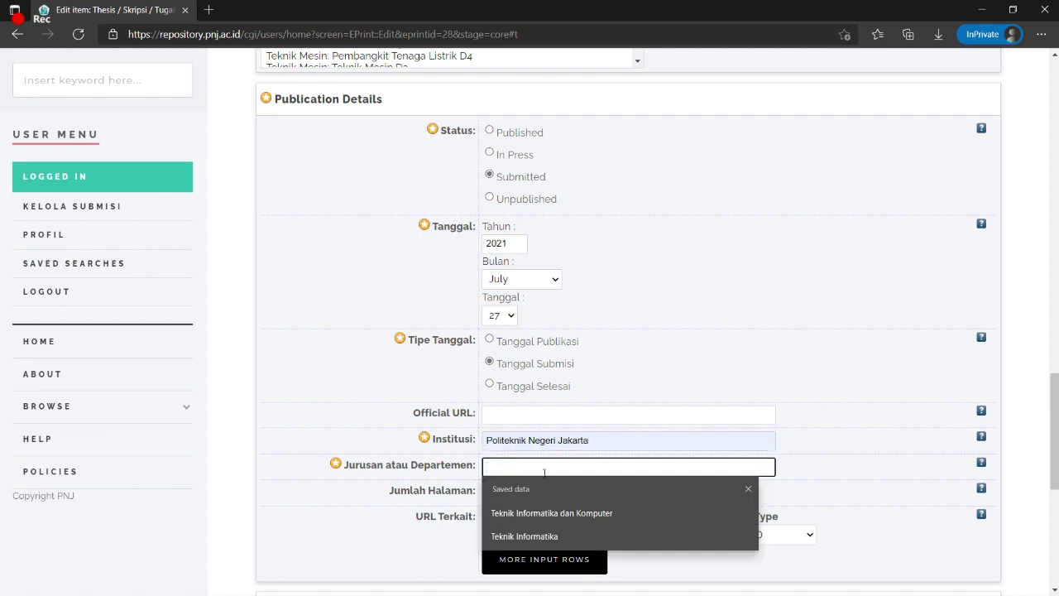
left_click(534, 508)
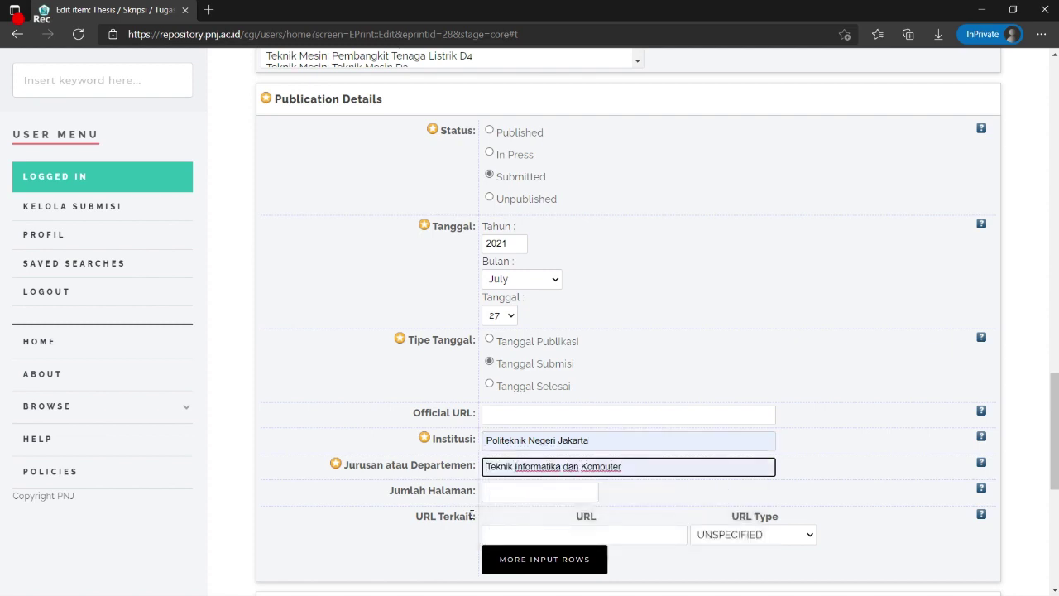
left_click(501, 490)
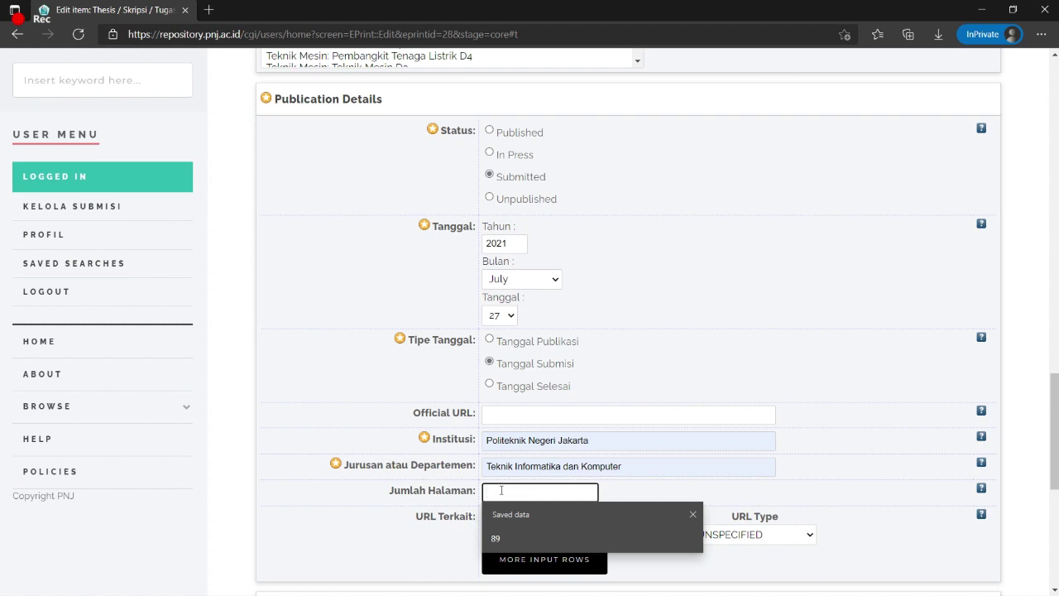
left_click(506, 545)
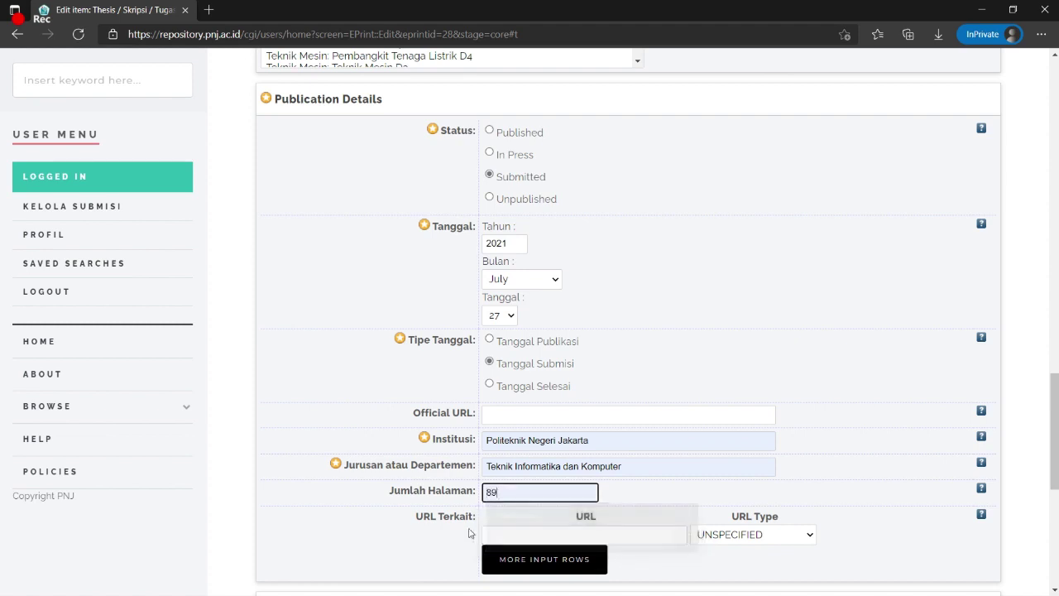
scroll(726, 533, "down", 2)
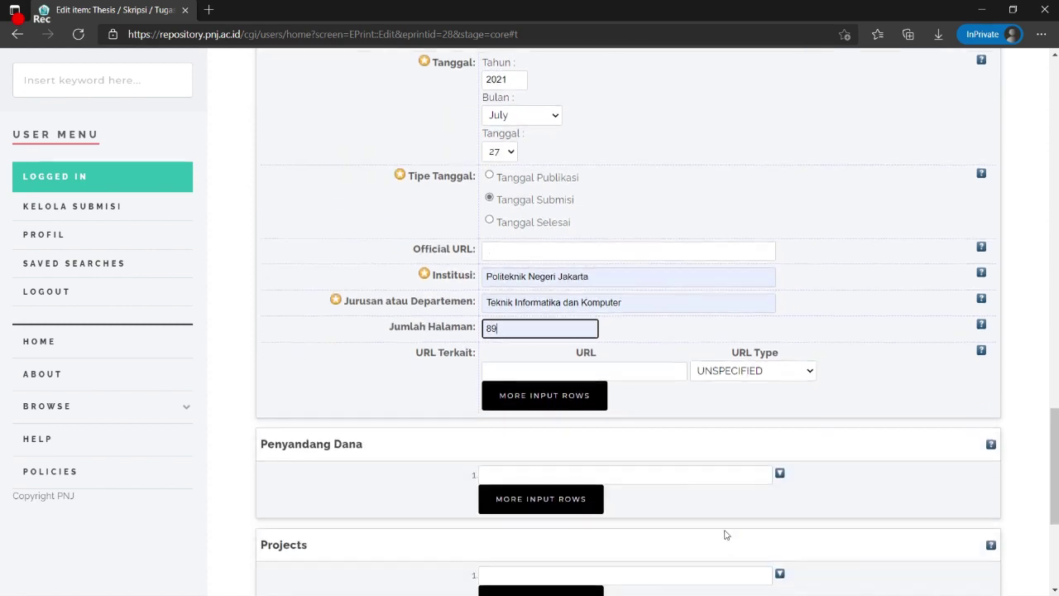
left_click(736, 372)
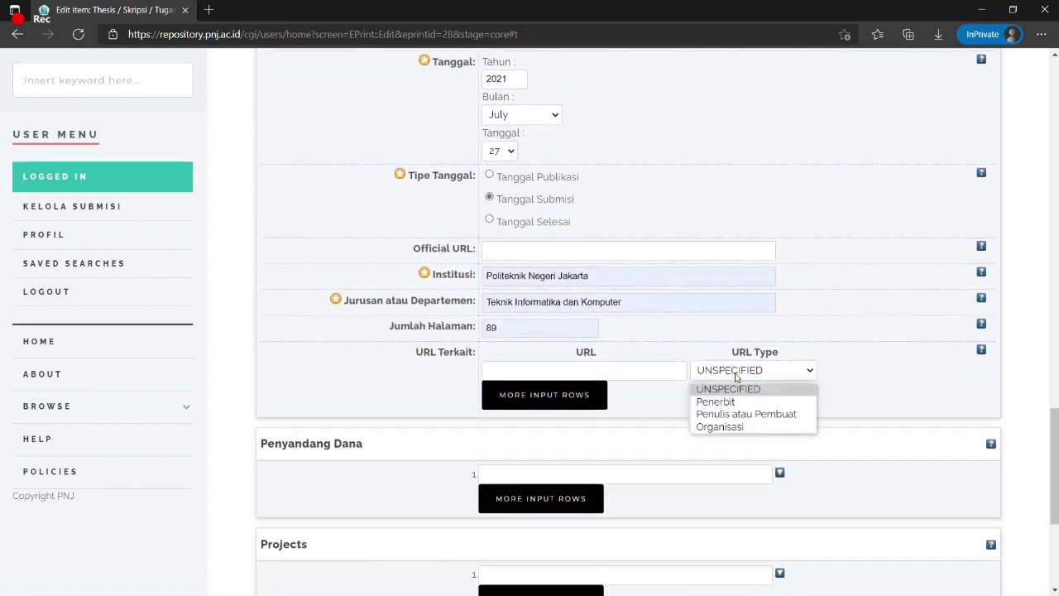
left_click(735, 427)
left_click(540, 370)
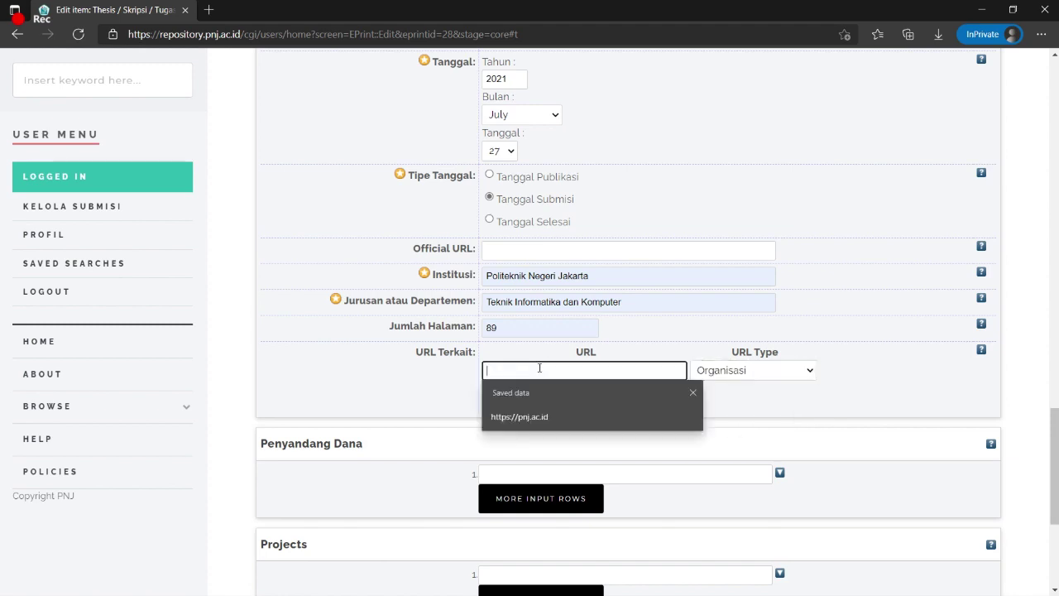
left_click(529, 409)
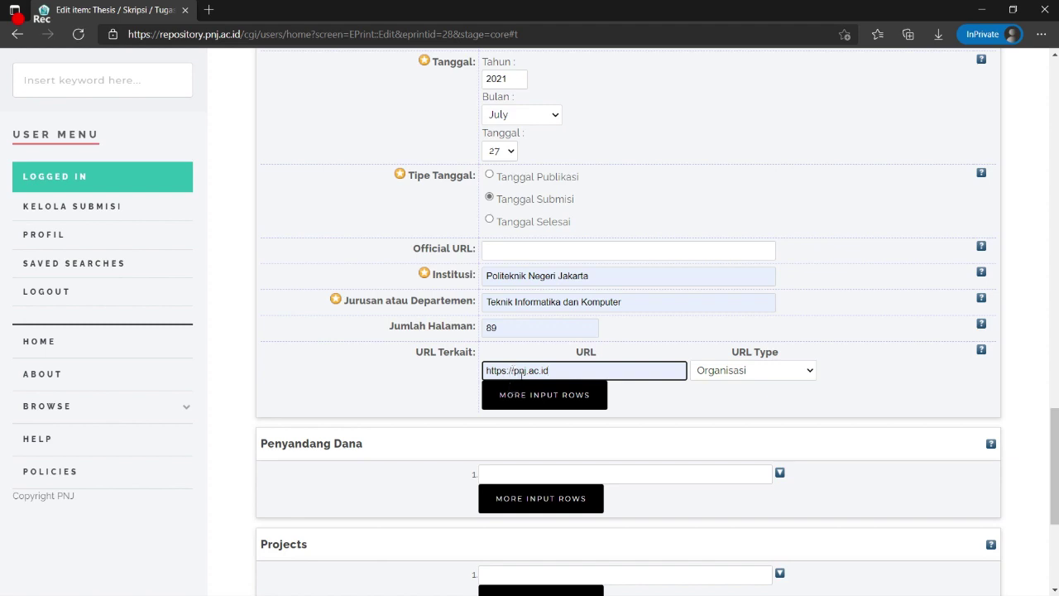
- Review the filled-in thesis details and continue to the Subjek stage
scroll(482, 452, "down", 3)
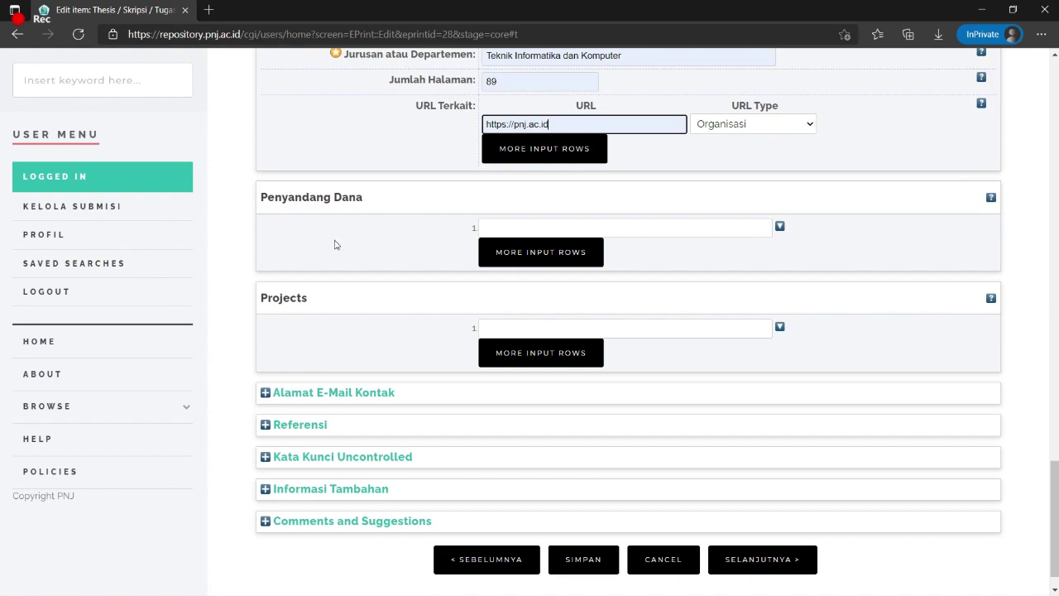
scroll(646, 449, "up", 10)
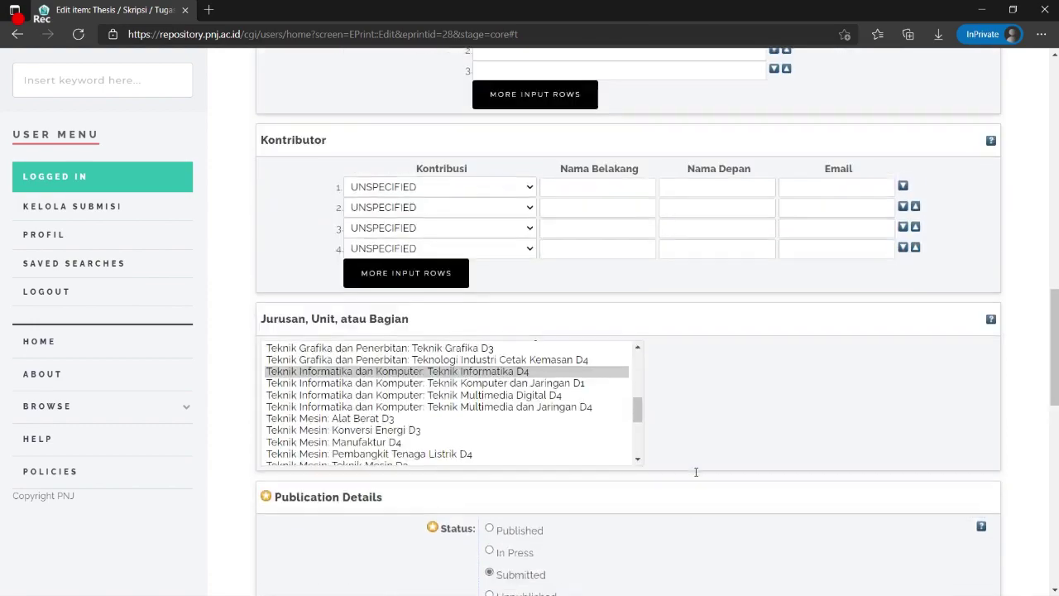
scroll(629, 460, "up", 15)
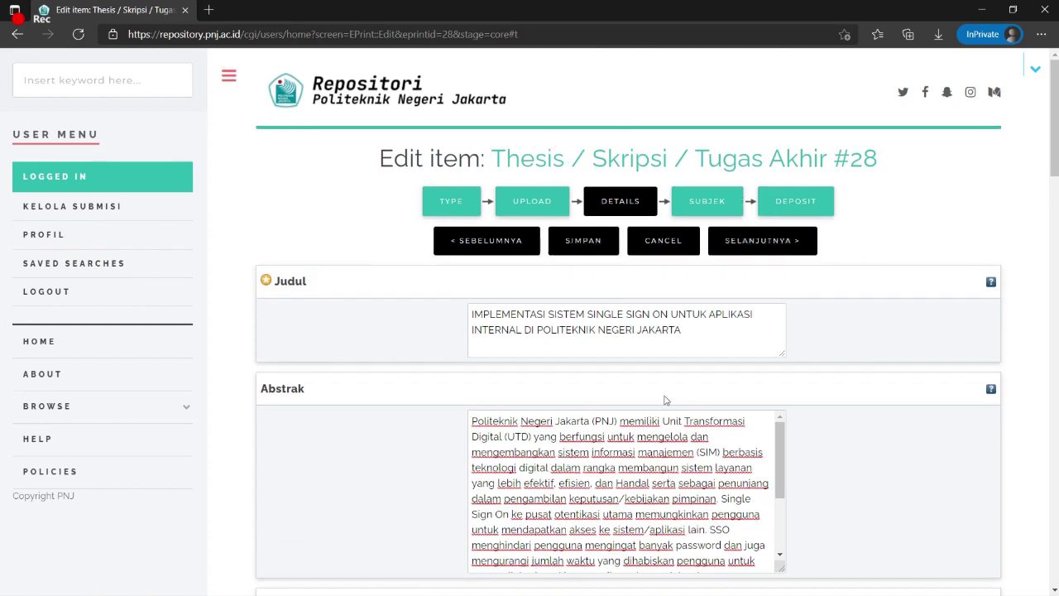
scroll(353, 409, "down", 5)
scroll(354, 410, "up", 5)
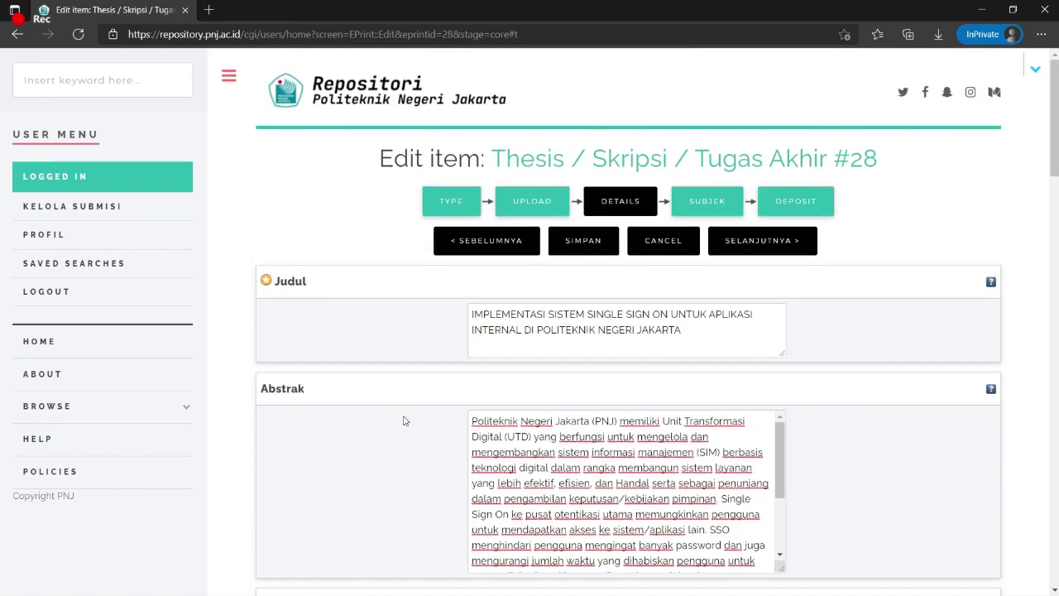
left_click(726, 232)
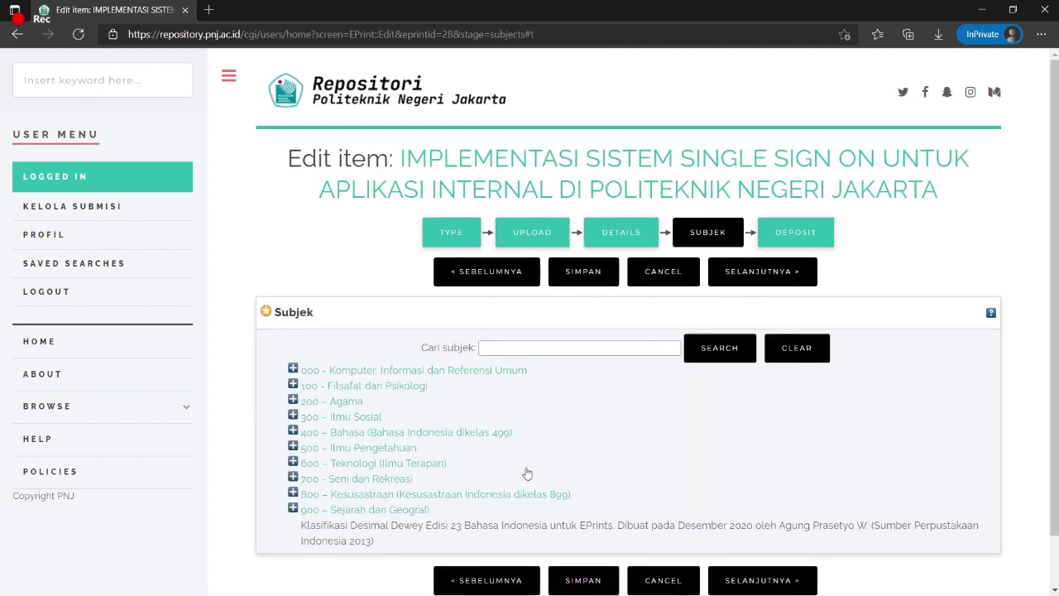
- Add 003 Sistem-sistem and 005 Pemrograman komputer, program dan data as subjects from the 000 Ilmu komputer class
scroll(528, 474, "down", 1)
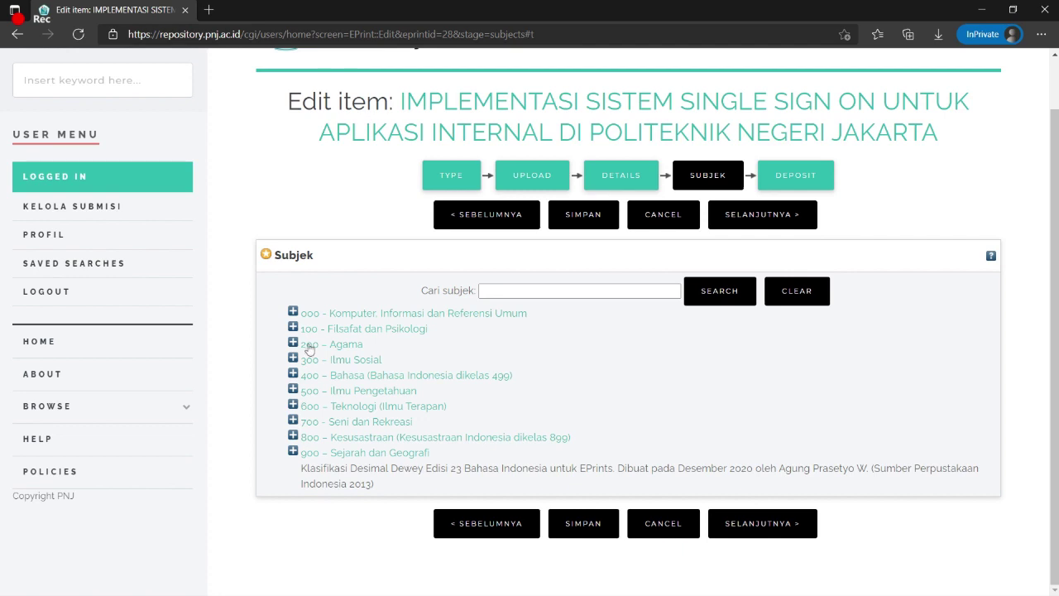
left_click(293, 312)
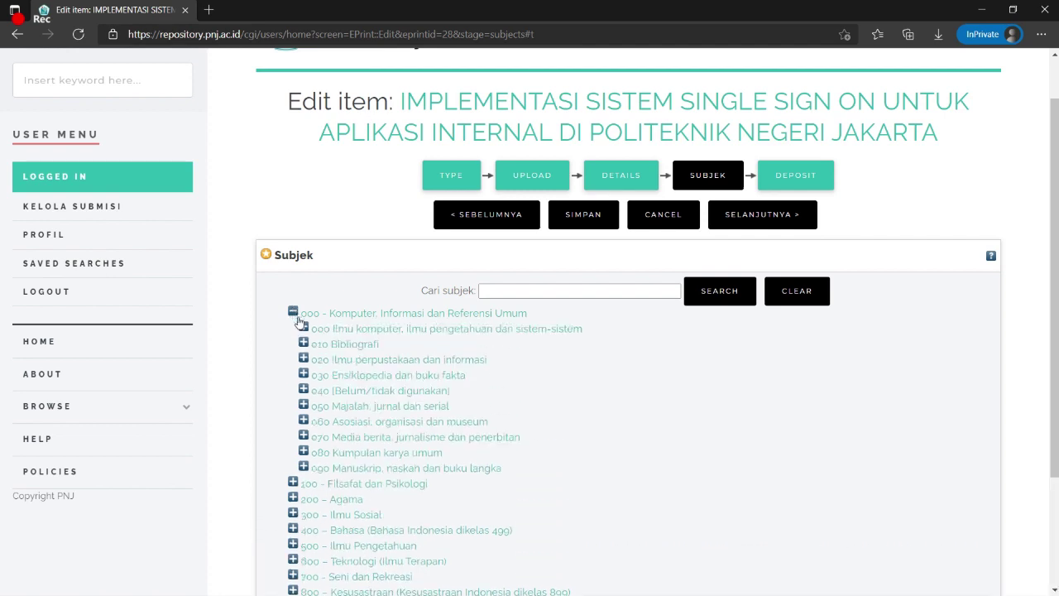
left_click(303, 327)
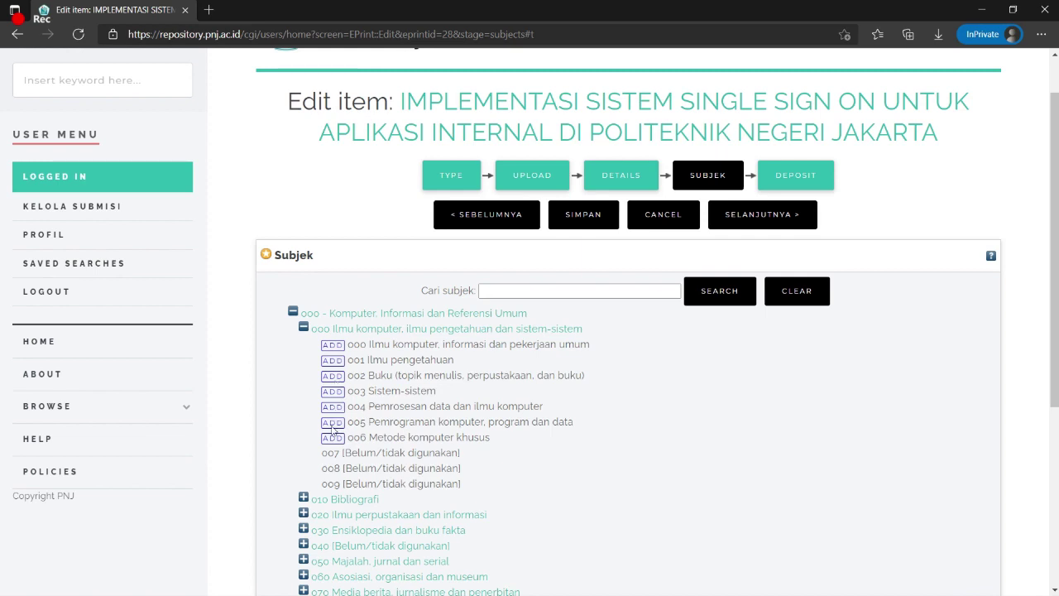
left_click(335, 406)
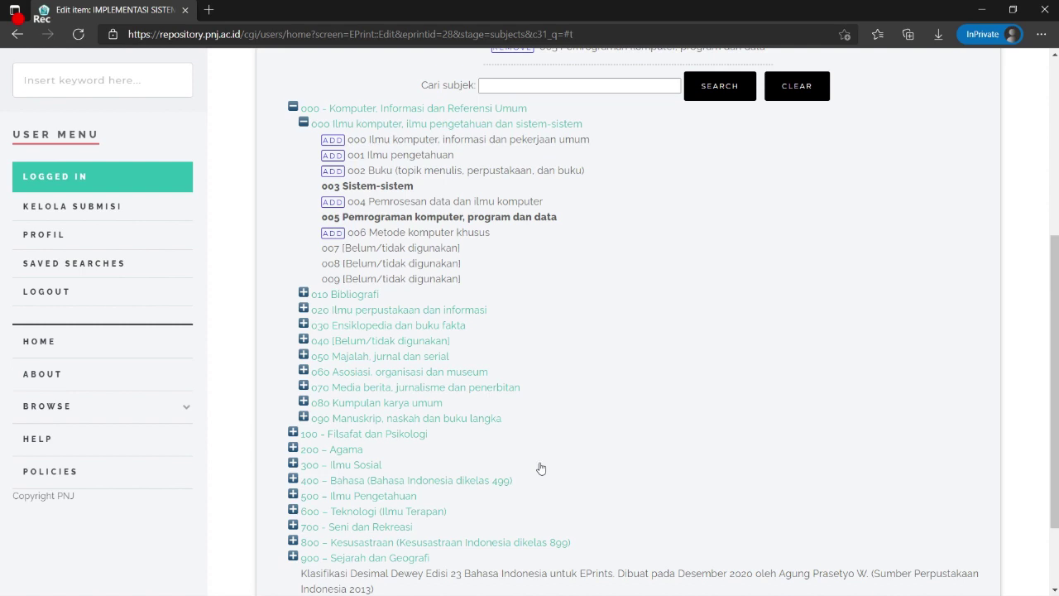
- Look through the other subject classes, including Filsafat dan Psikologi, Teknologi and Bahasa, and find the subject search
left_click(293, 434)
scroll(331, 414, "down", 3)
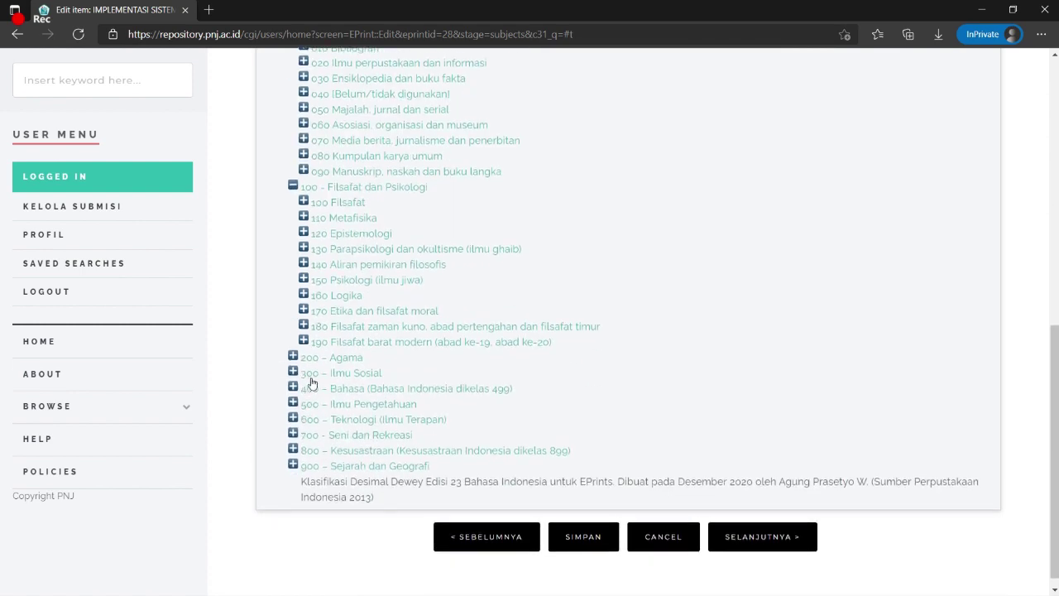
left_click(293, 419)
scroll(413, 444, "down", 2)
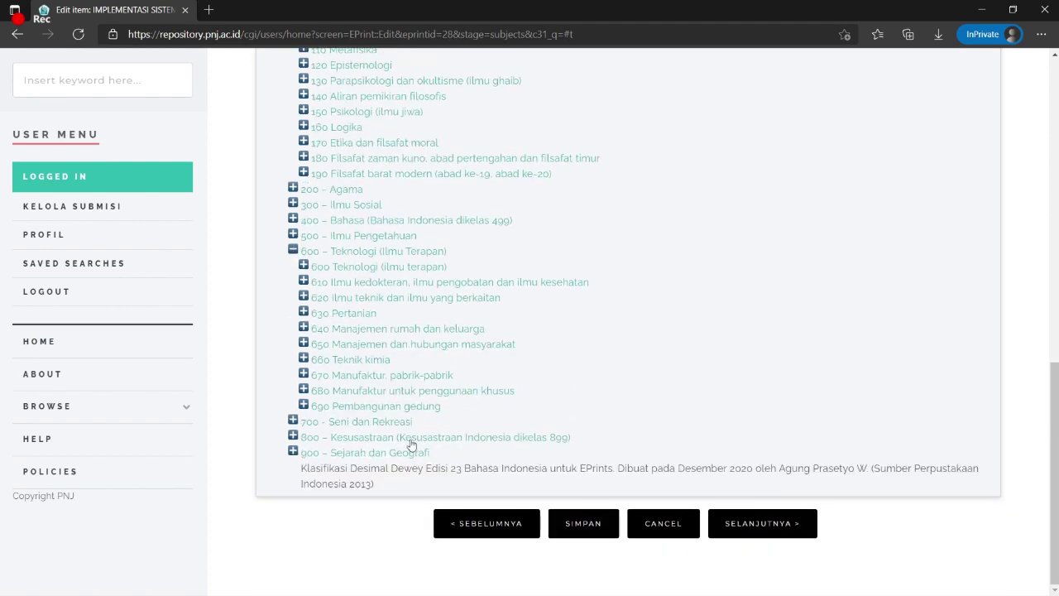
left_click(303, 405)
scroll(314, 398, "up", 3)
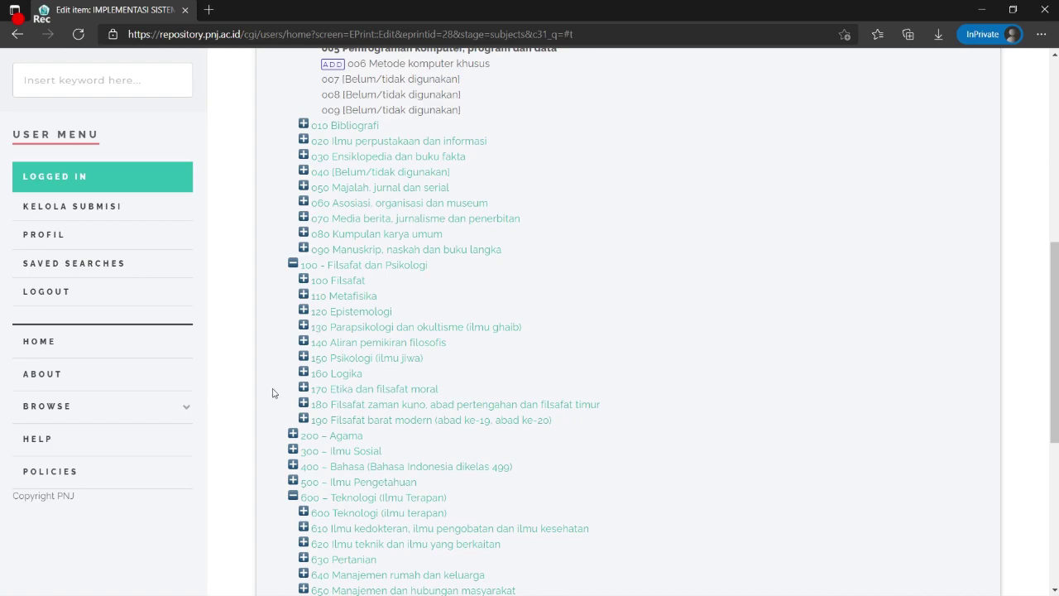
left_click(293, 466)
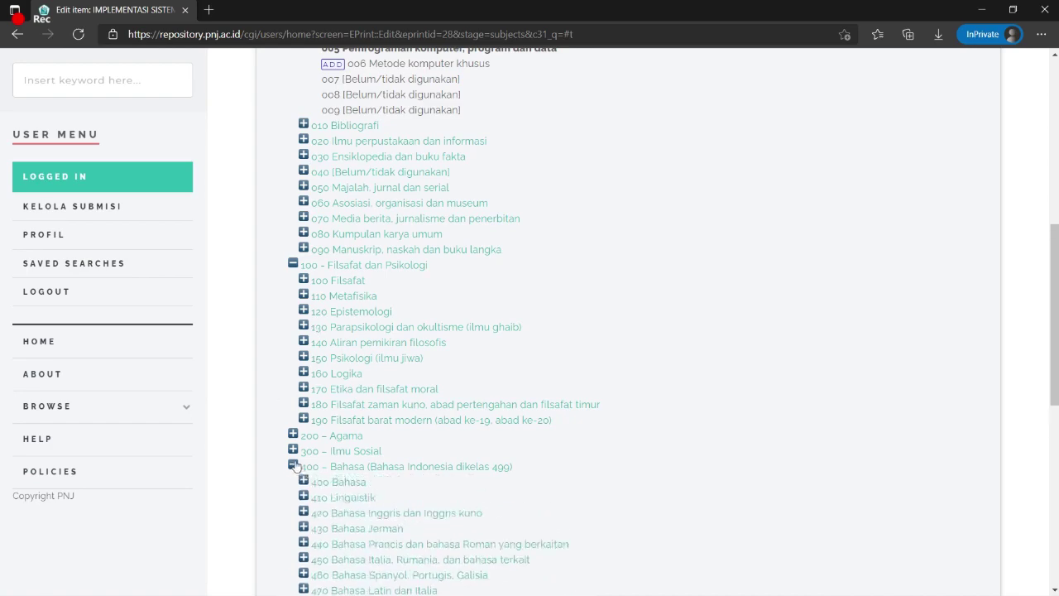
left_click(293, 451)
left_click(293, 436)
scroll(561, 439, "up", 3)
scroll(561, 438, "up", 3)
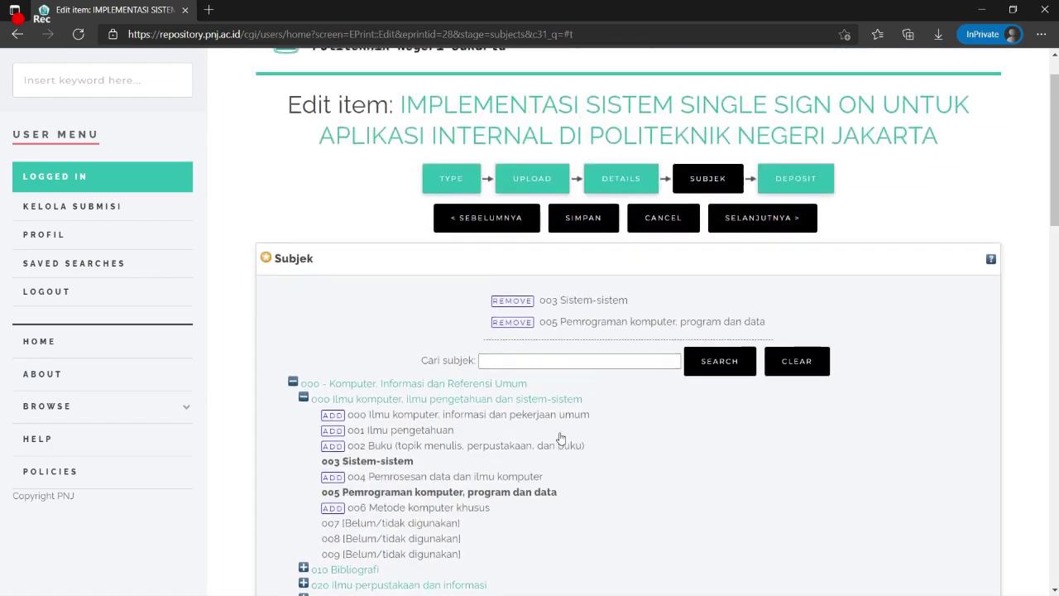
left_click(538, 418)
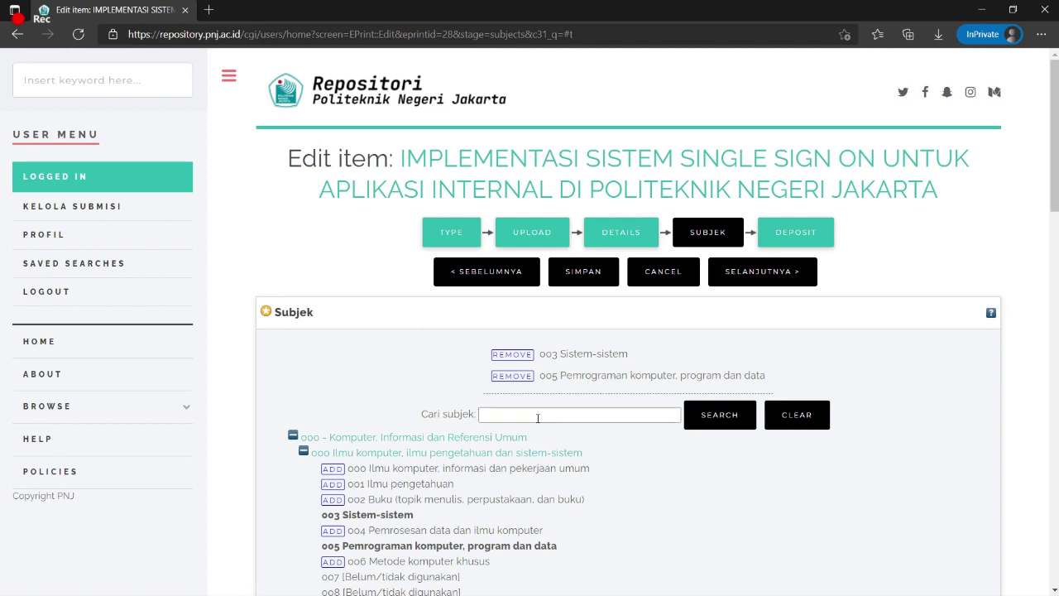
- Remove the subject 003 Sistem-sistem from the item and continue to the Deposit stage
left_click(513, 355)
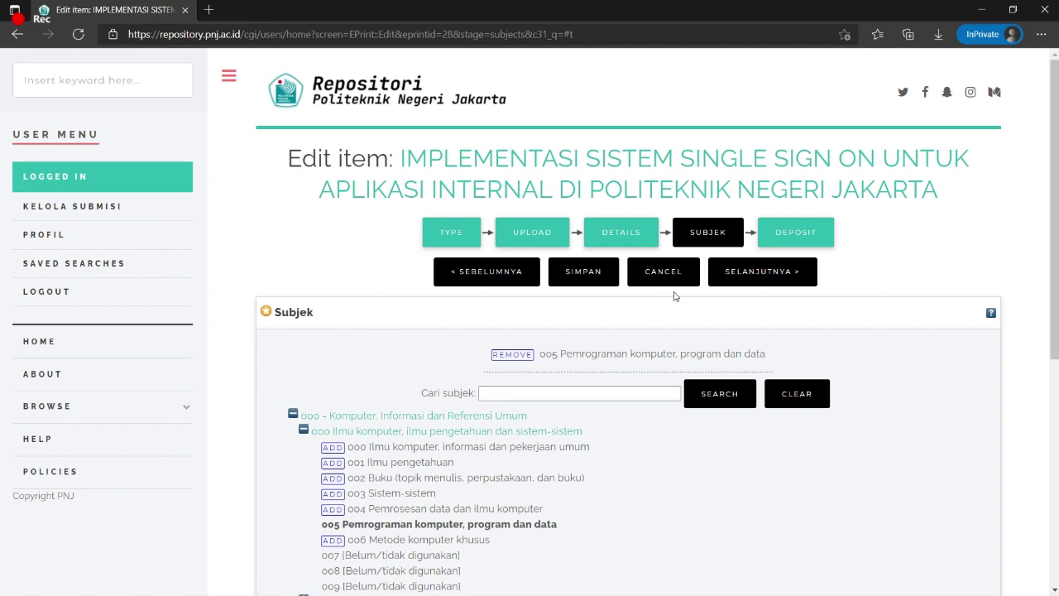
left_click(766, 279)
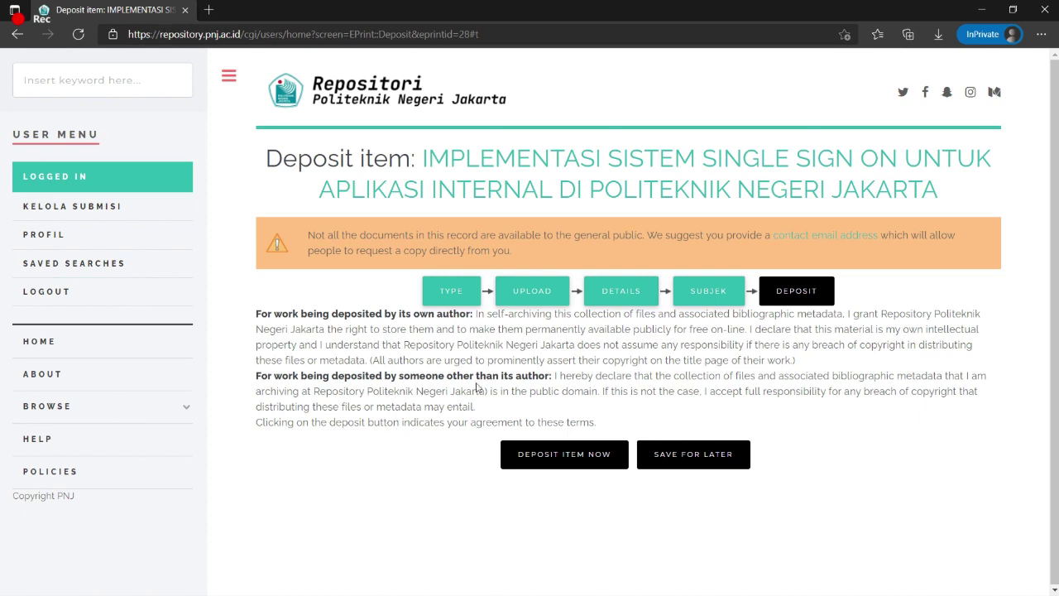
- Deposit the thesis item under the stated terms and check the deposit status on its item page
left_click(557, 460)
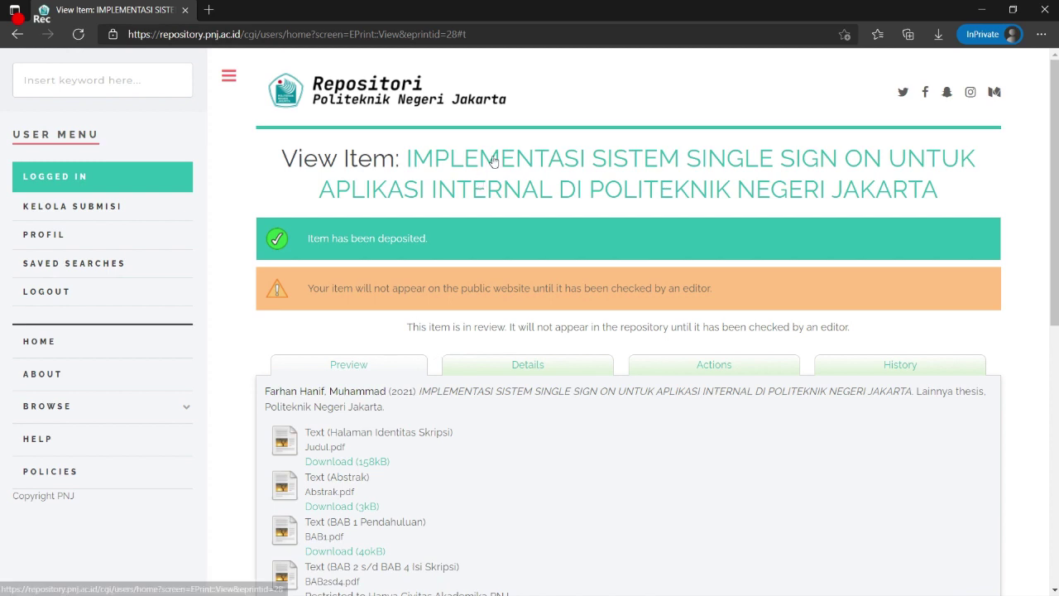
left_click_drag(308, 239, 421, 238)
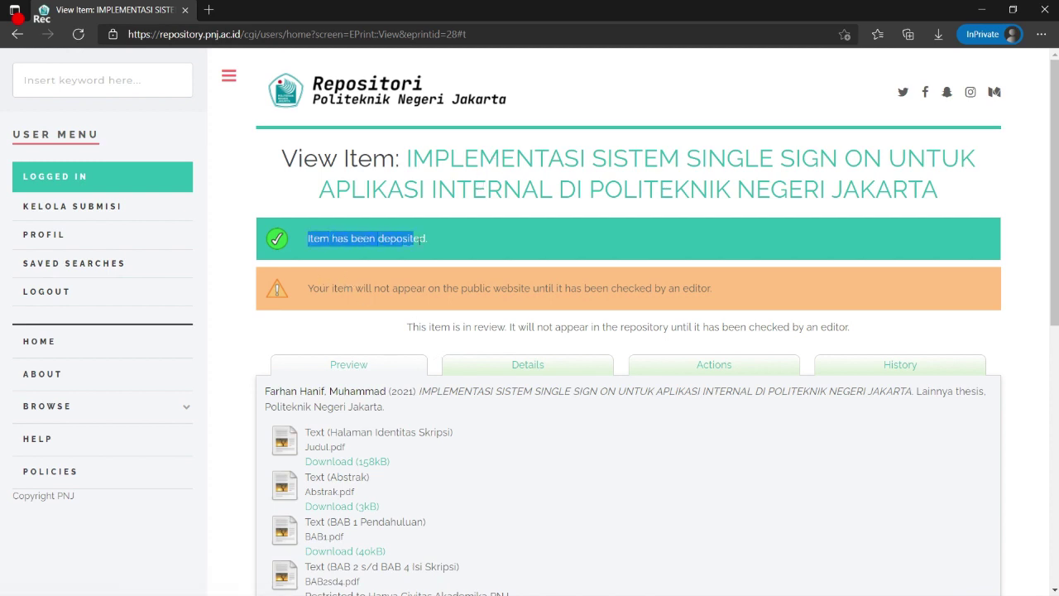
left_click(418, 379)
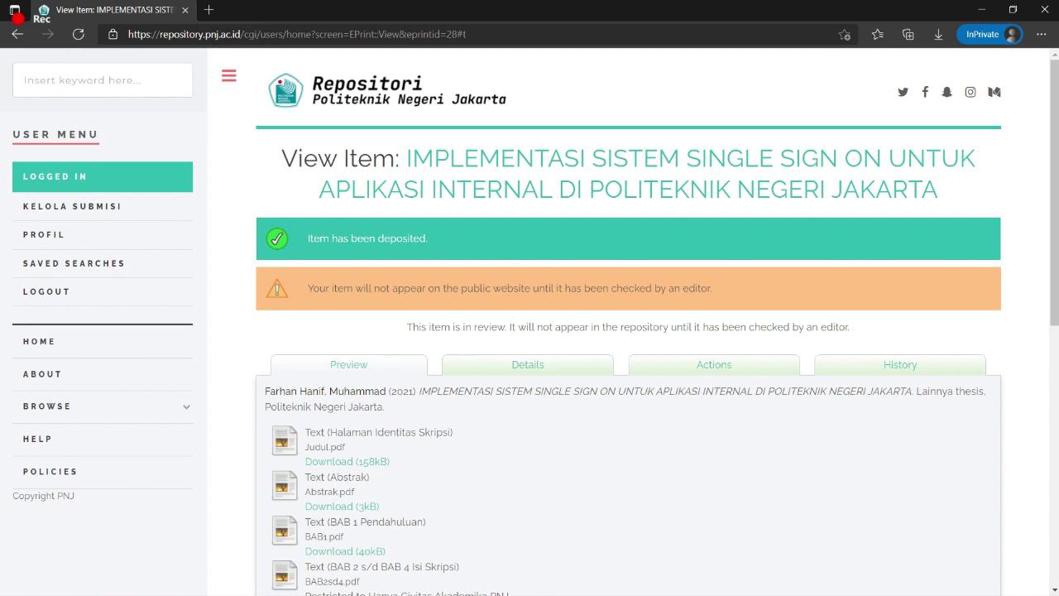
- Open the list of own submissions and check the item status of the deposited thesis
left_click(113, 214)
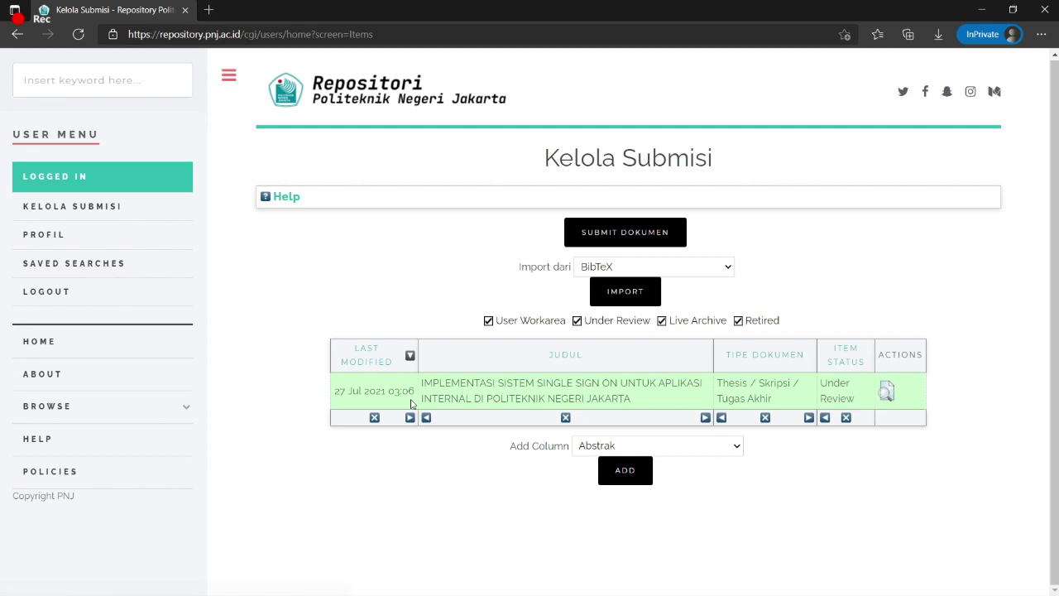
left_click_drag(855, 400, 820, 379)
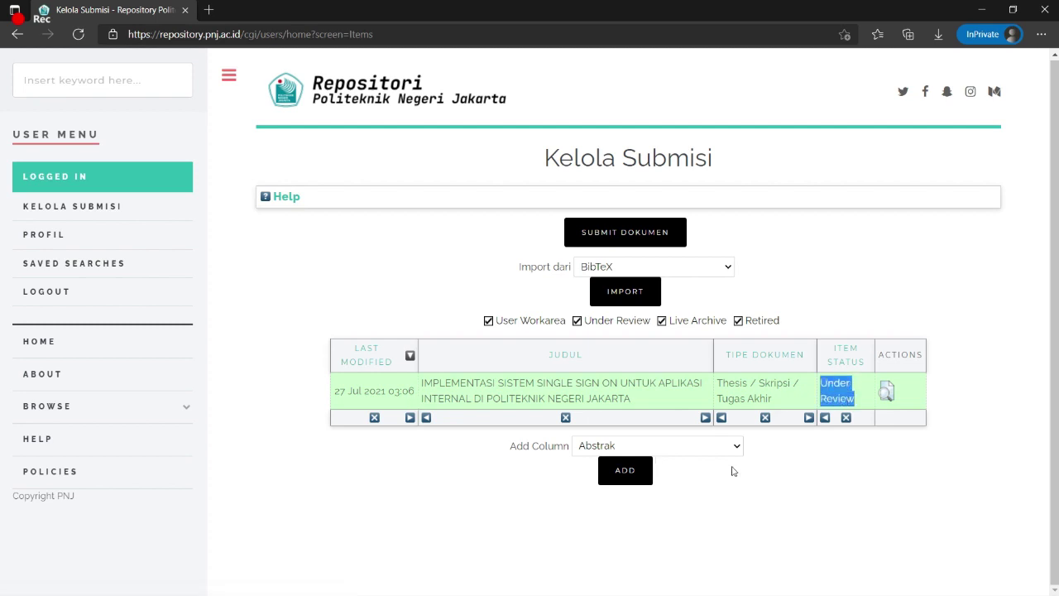
left_click(378, 333)
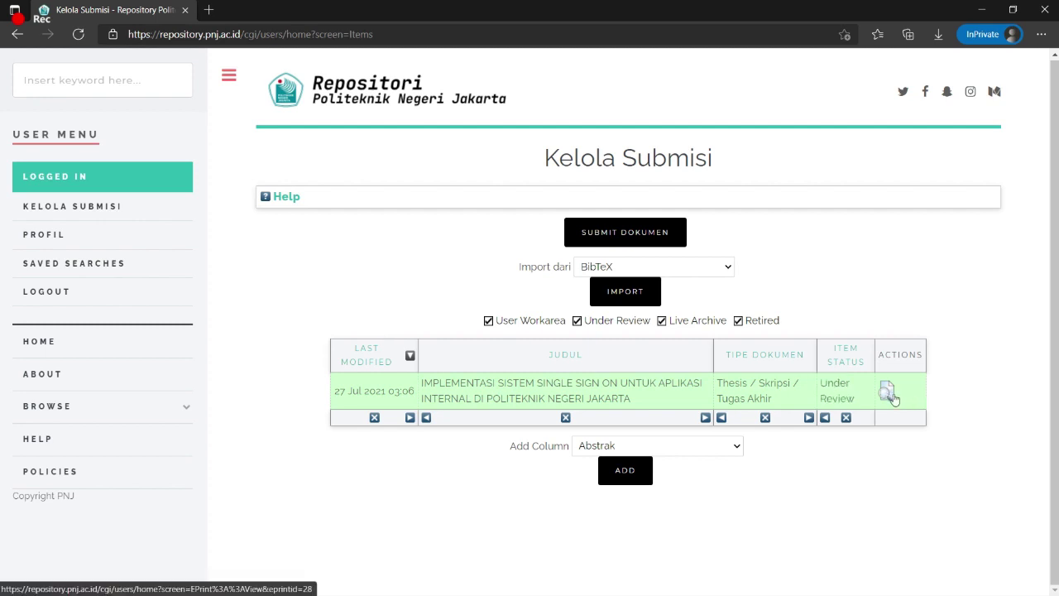
- View the submitted thesis item's details and available actions, and return the item to the user work area
left_click(888, 391)
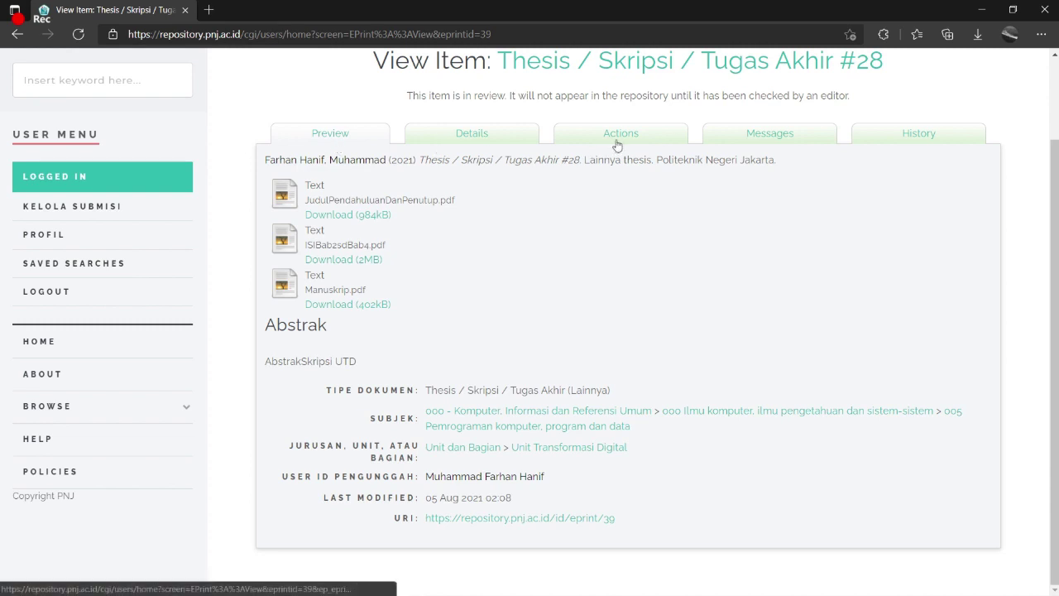
left_click(518, 139)
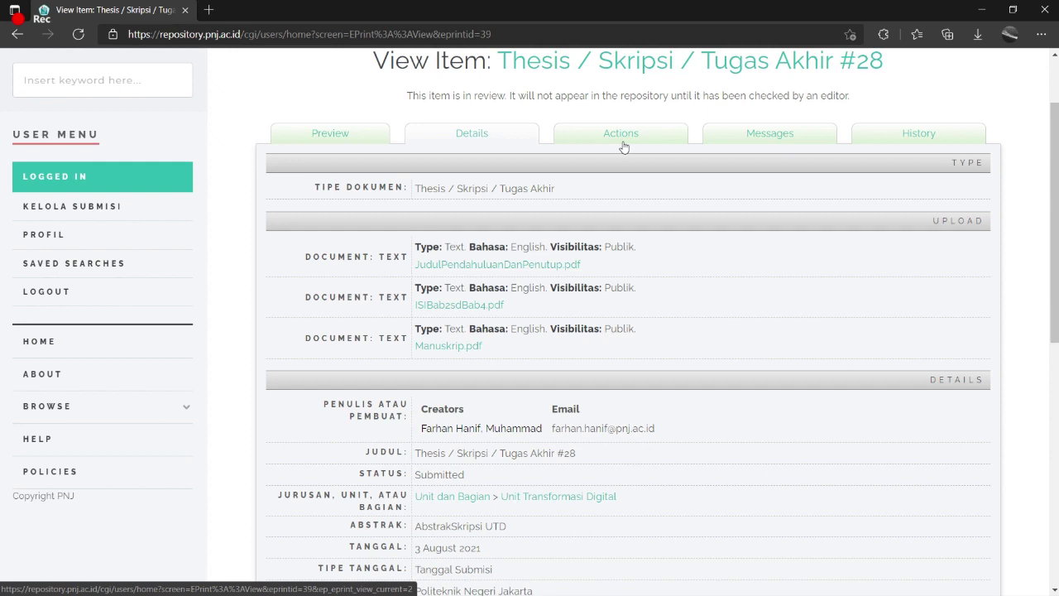
left_click(624, 146)
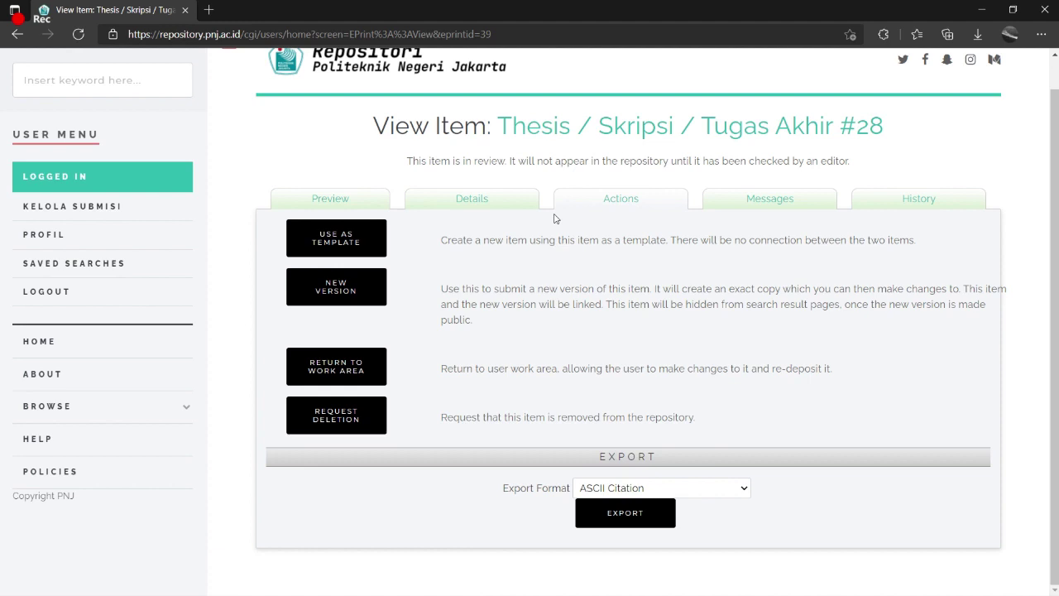
left_click(341, 383)
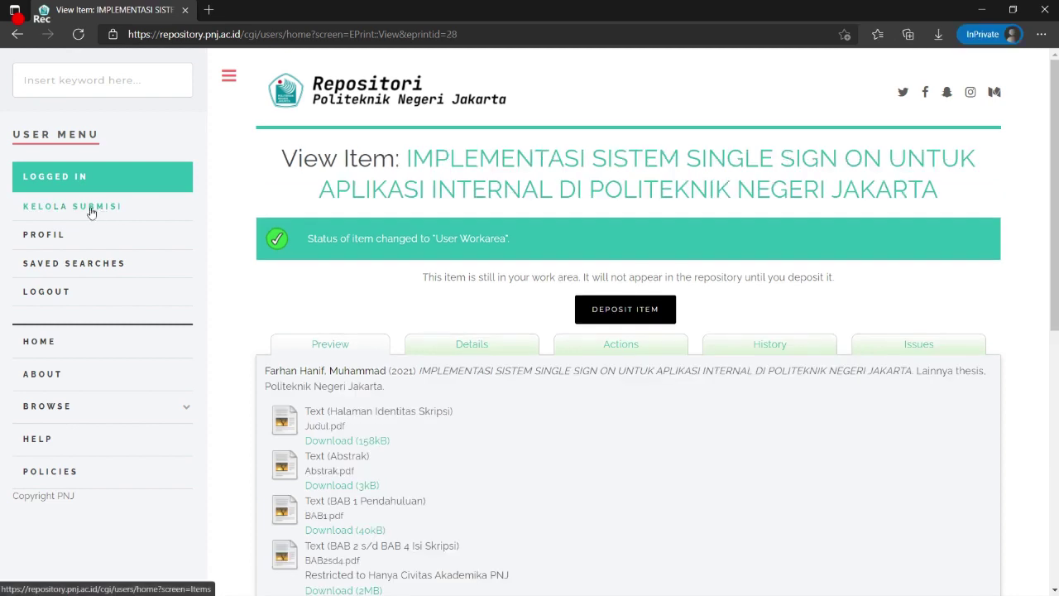
- Reopen the thesis item for editing from the submissions list and review its document type selection
left_click(90, 206)
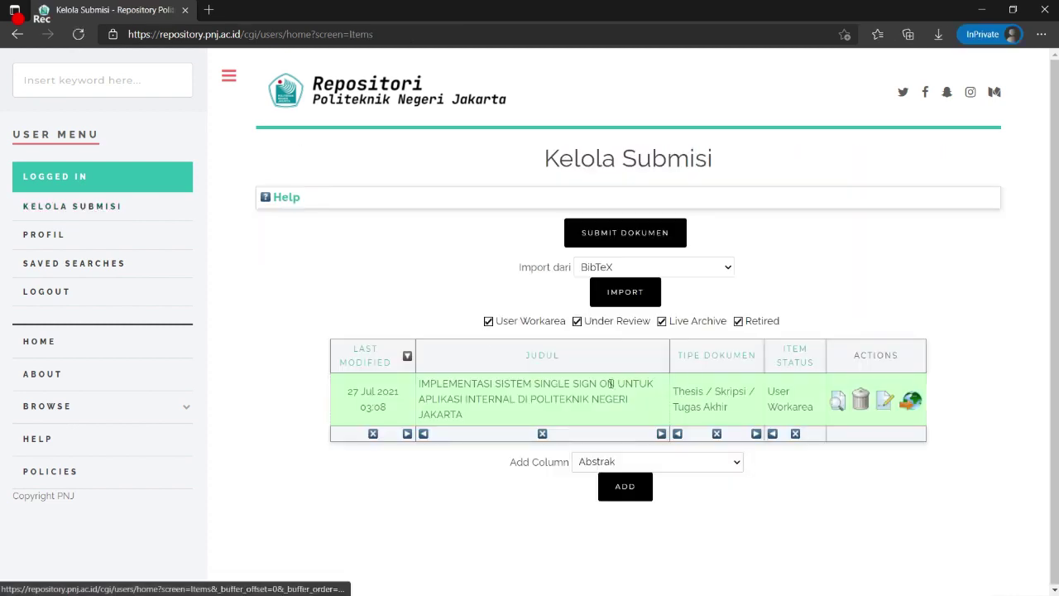
left_click(885, 405)
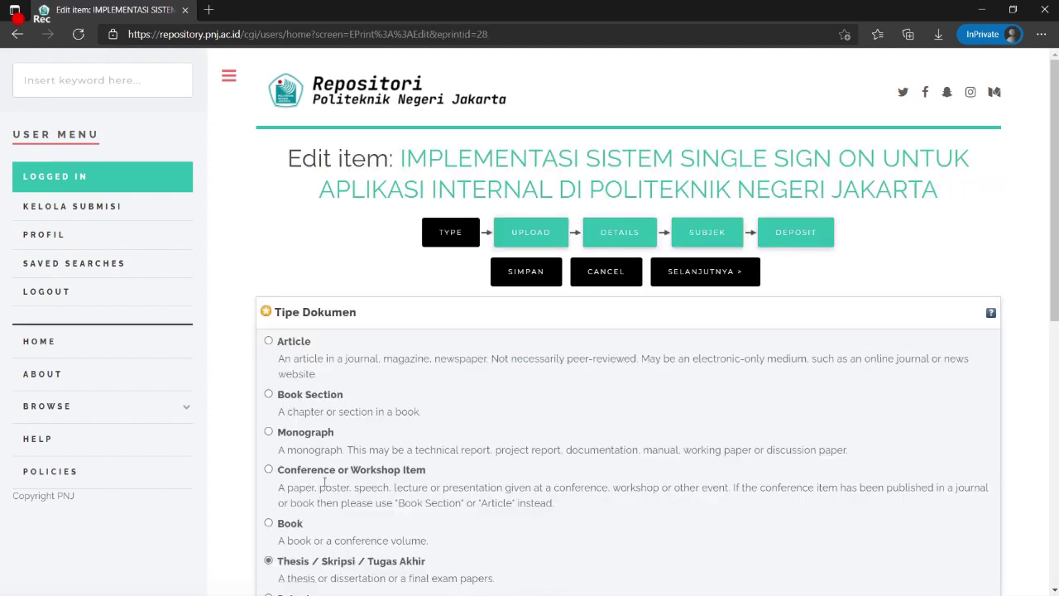
scroll(622, 256, "down", 7)
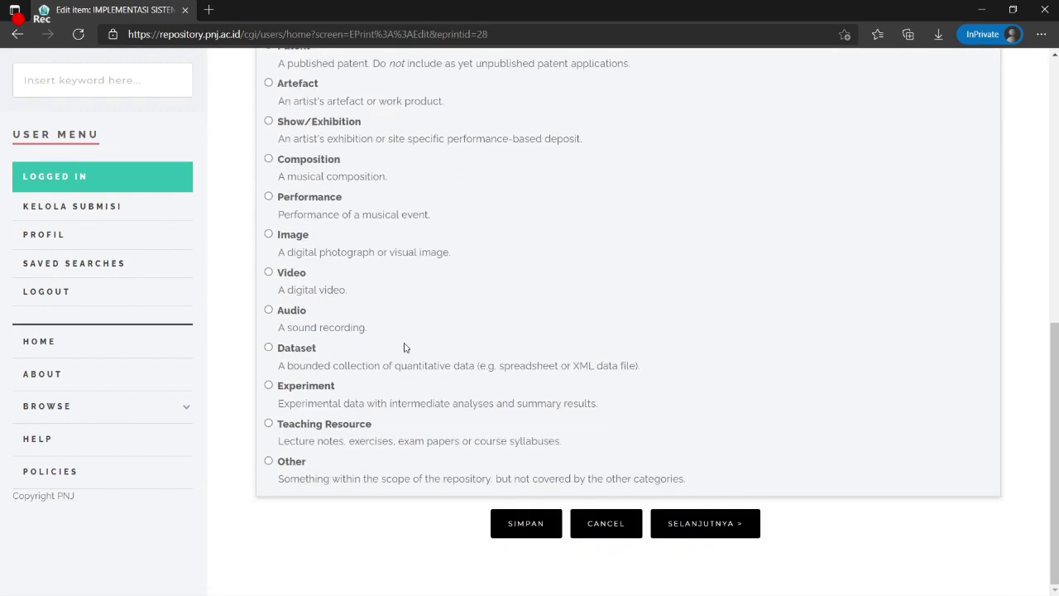
scroll(656, 406, "up", 4)
scroll(656, 406, "up", 3)
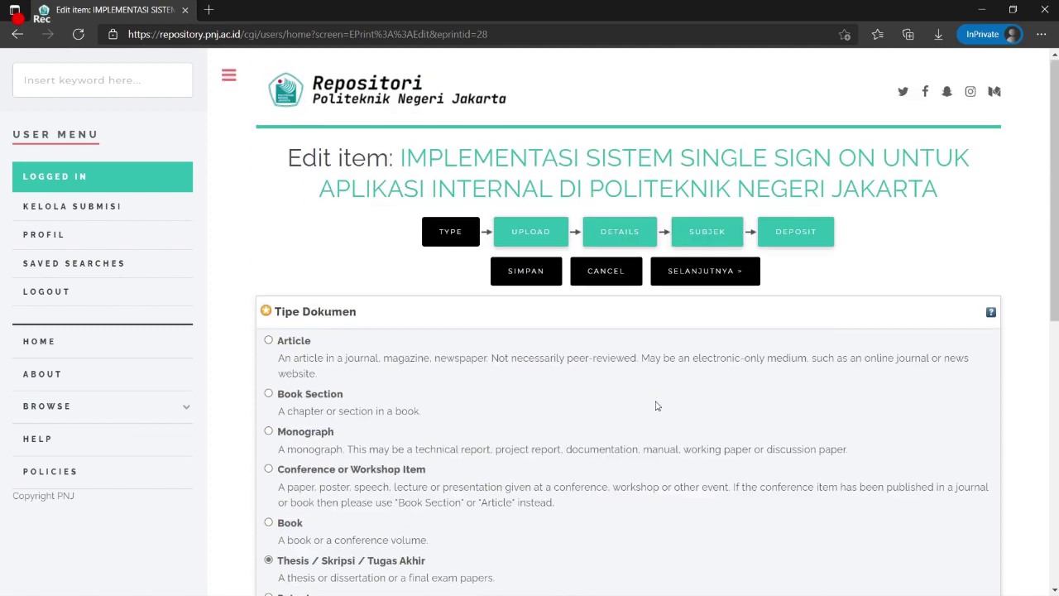
- Review the item's Upload and Details stages, including the title, abstract, department and publication details
left_click(519, 240)
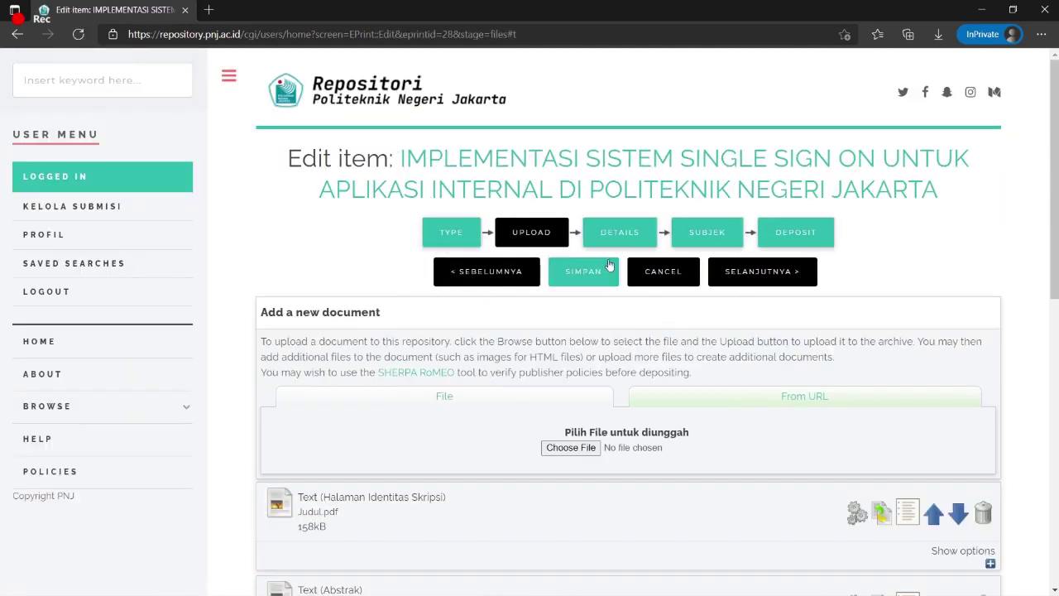
left_click(619, 244)
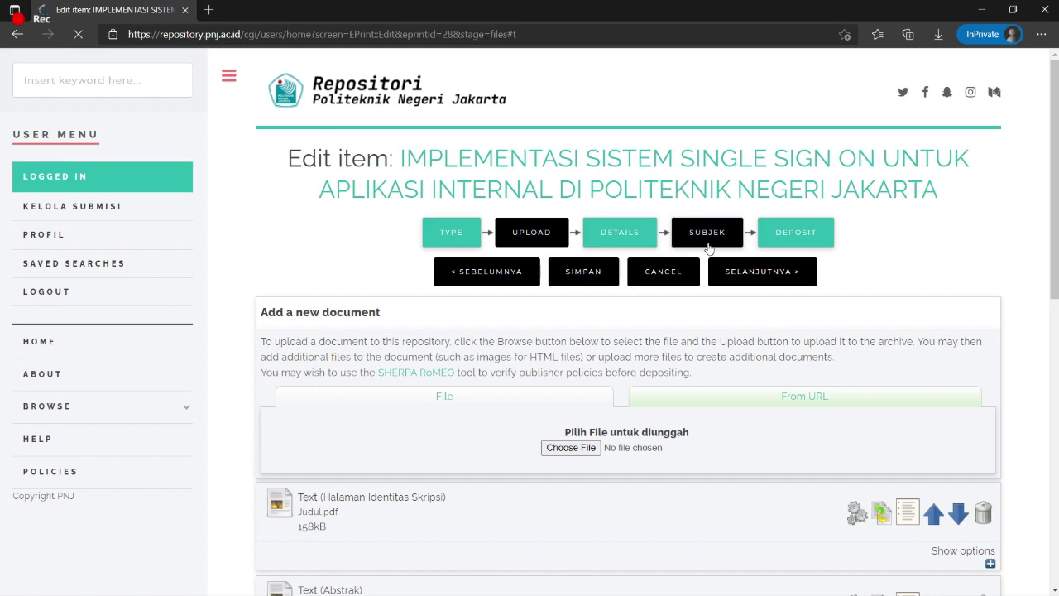
scroll(580, 513, "down", 10)
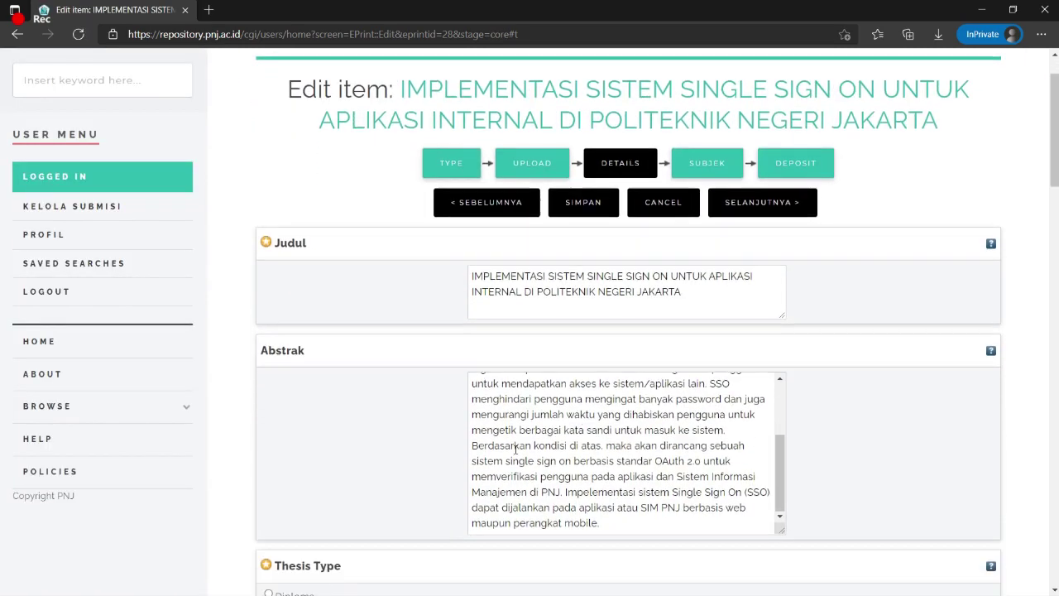
scroll(354, 384, "down", 8)
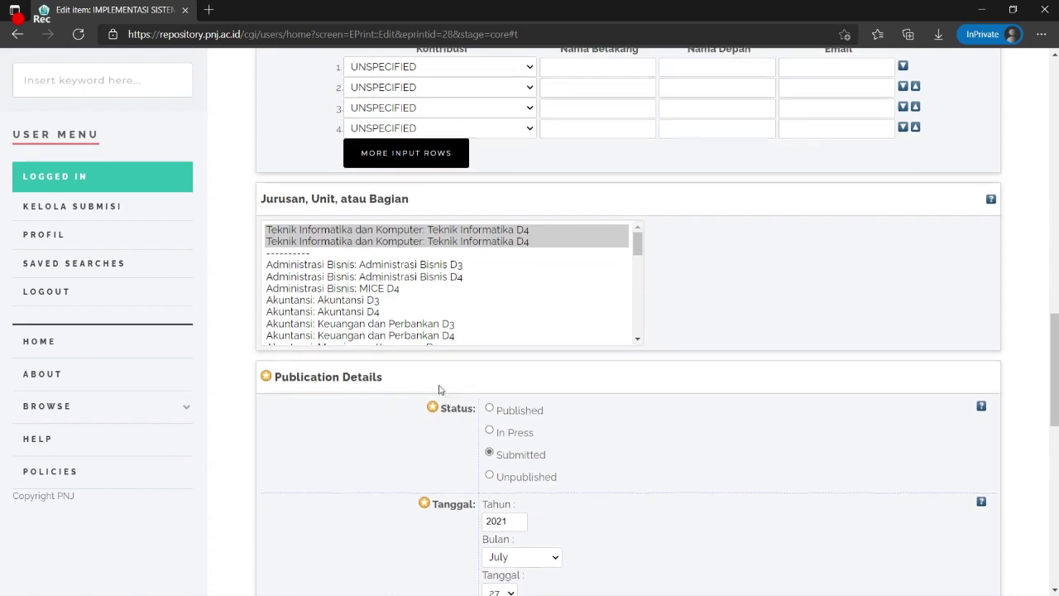
- Go on to the Deposit stage and deposit the thesis item again under the stated terms
scroll(438, 388, "up", 10)
scroll(463, 387, "up", 7)
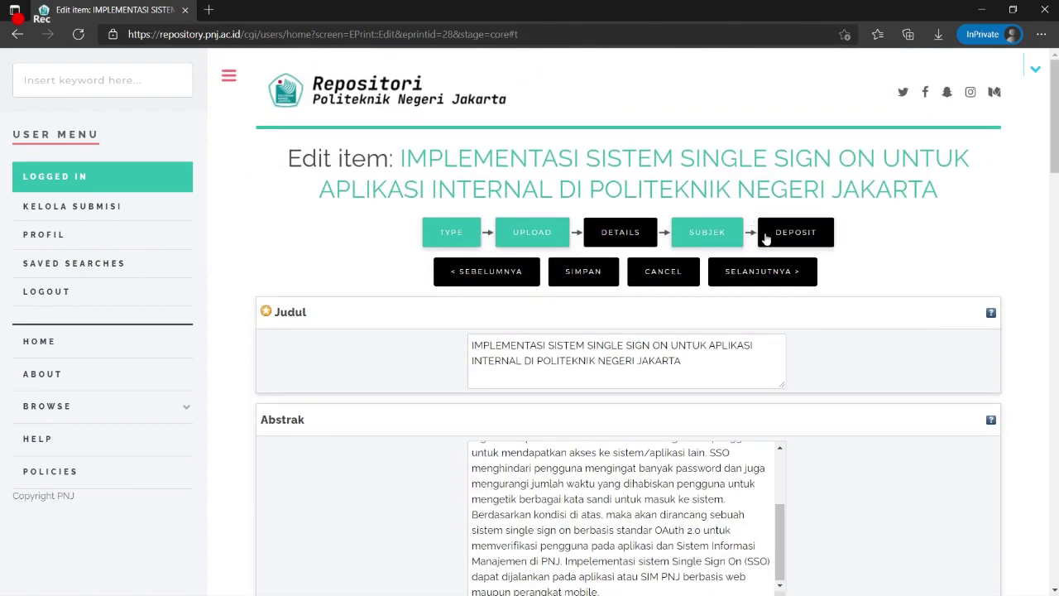
left_click(736, 276)
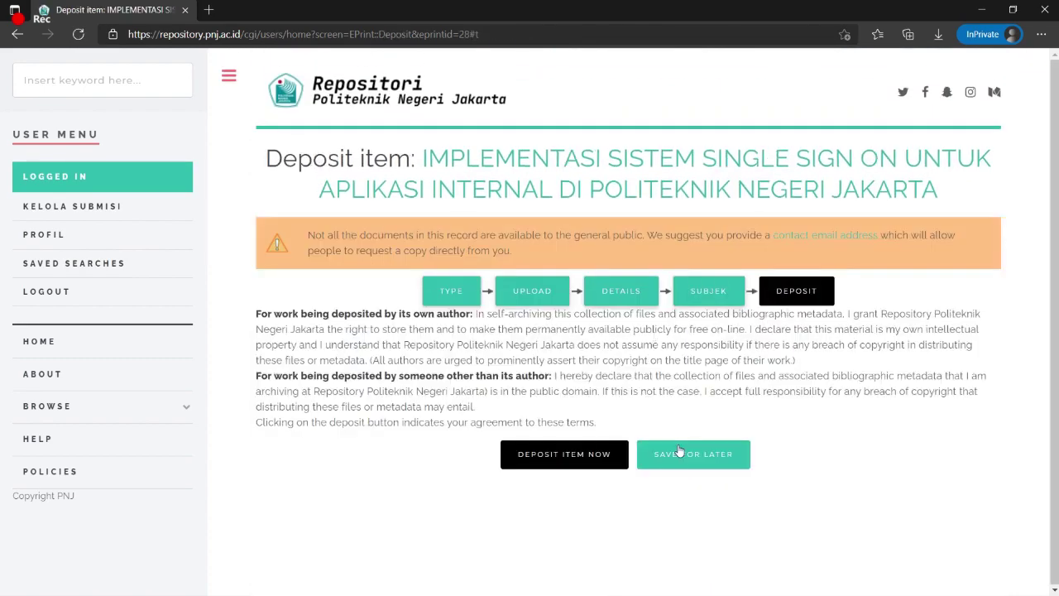
left_click(614, 459)
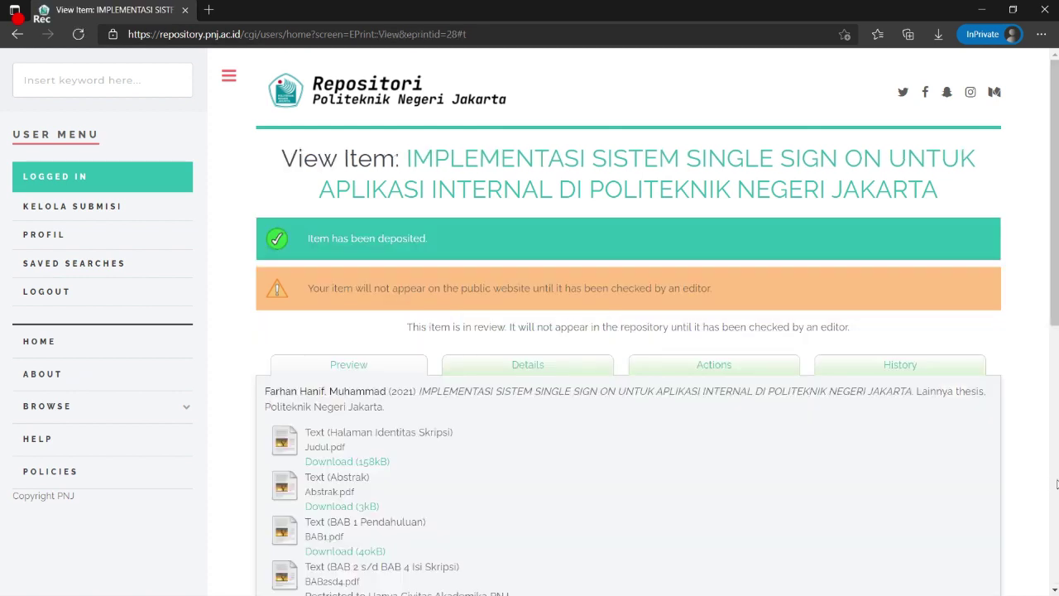